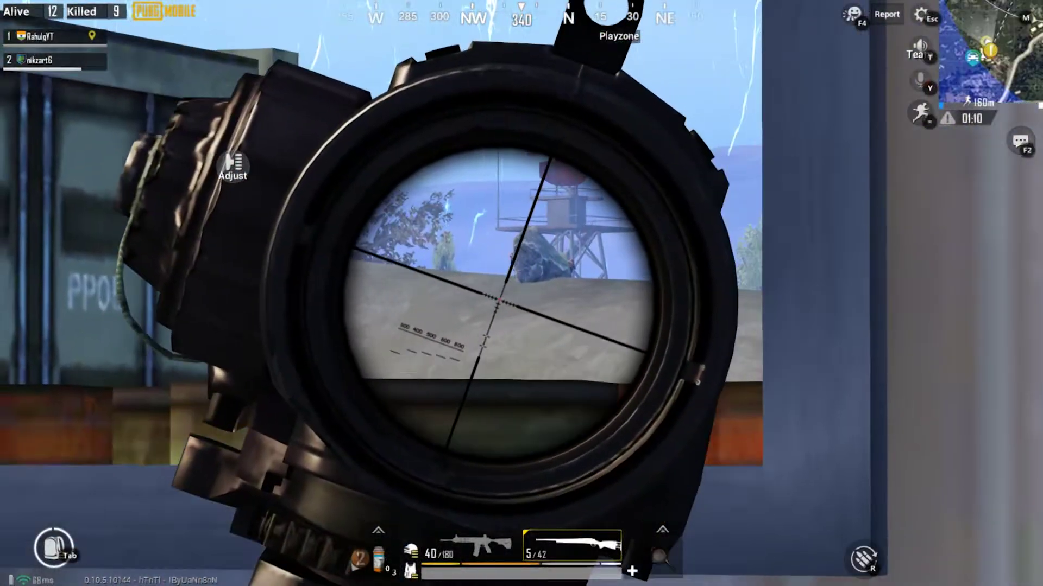
Step: Scope in with the SCAR-L and shoot the enemies on the containers and in the alley, reaching 2 kills
key("c")
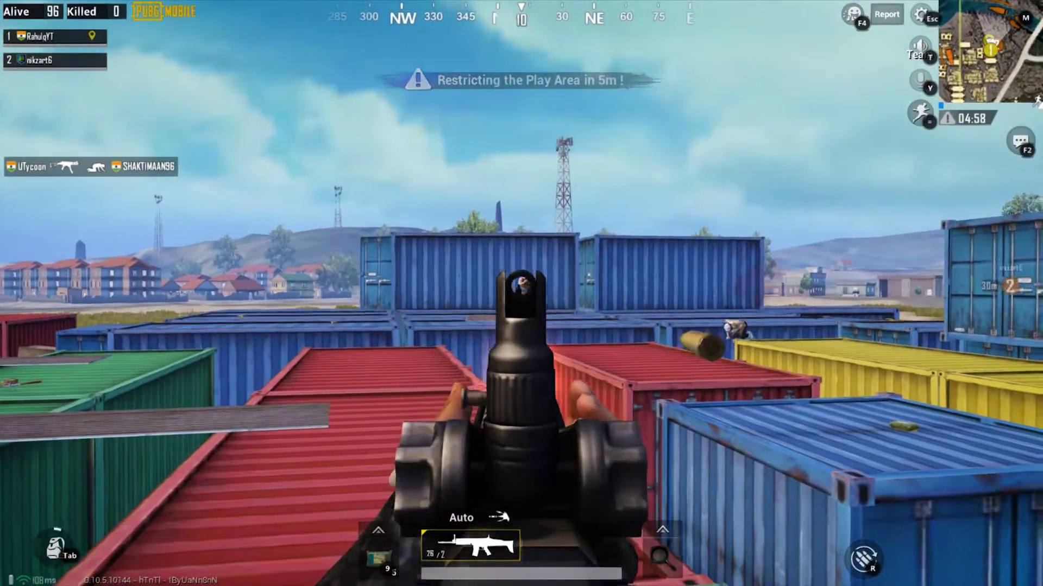
left_click(521, 293)
right_click(521, 293)
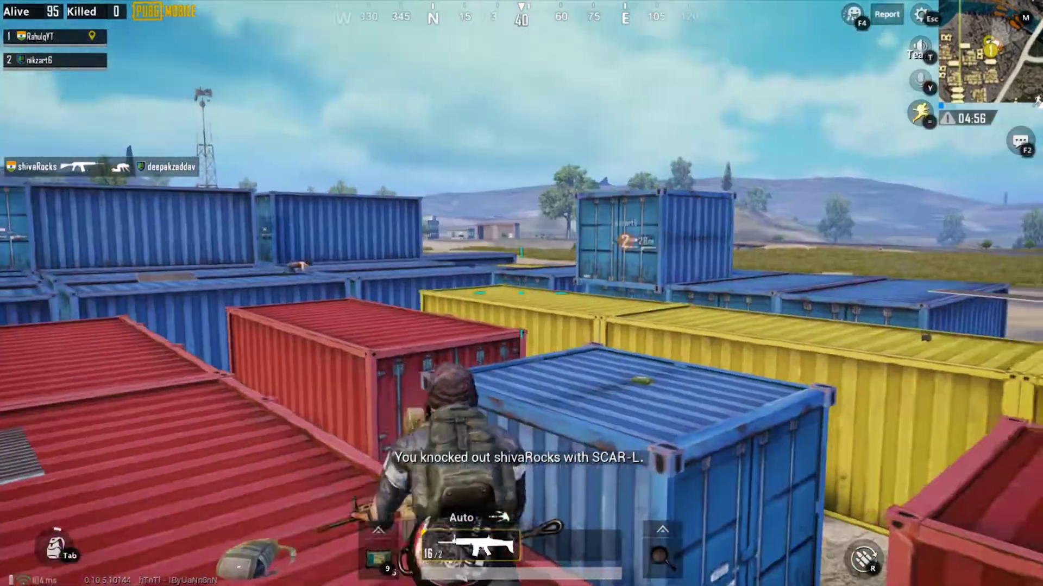
key("w")
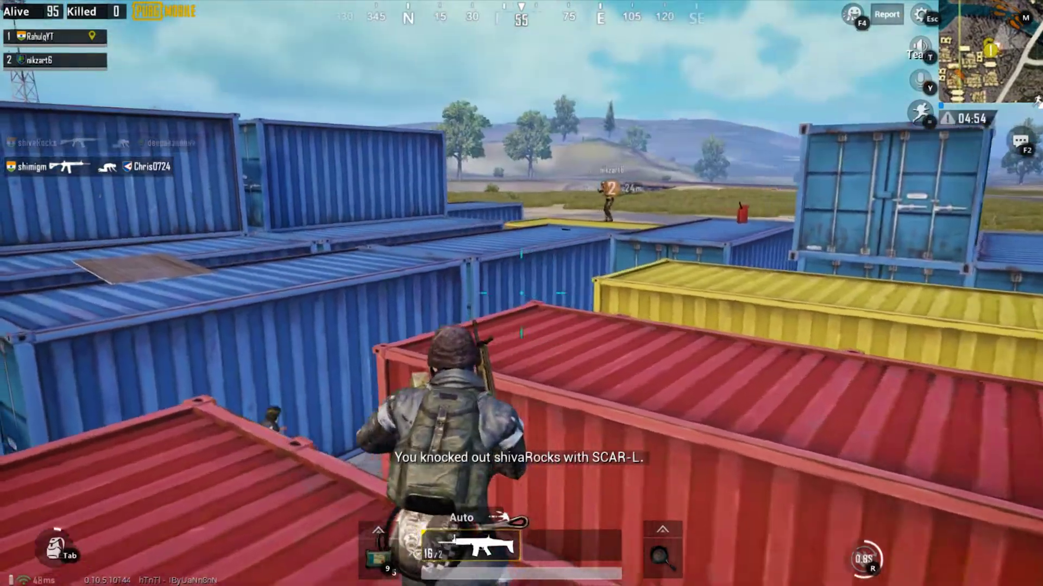
key("w")
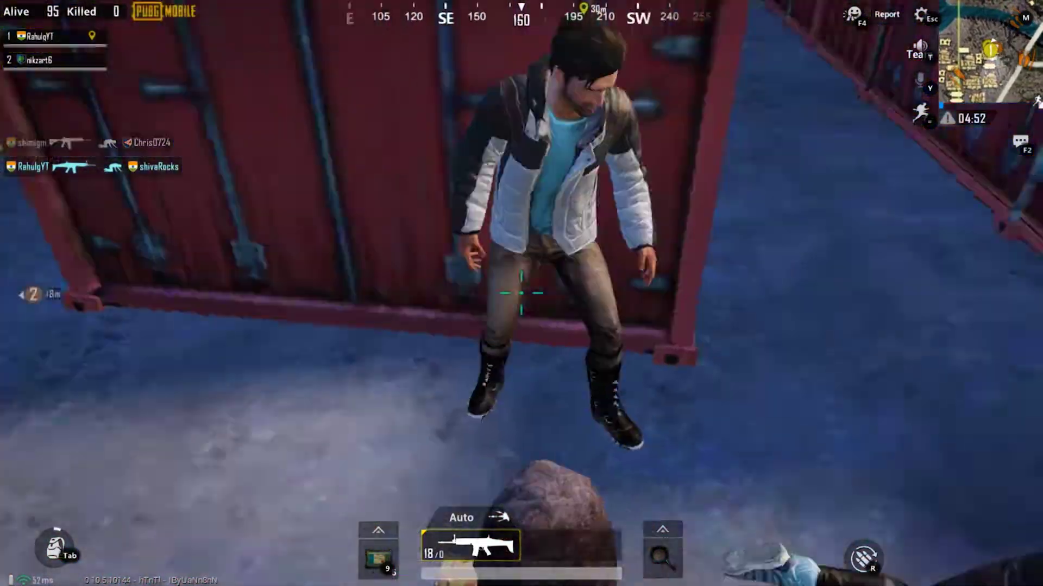
key("w")
left_click(522, 293)
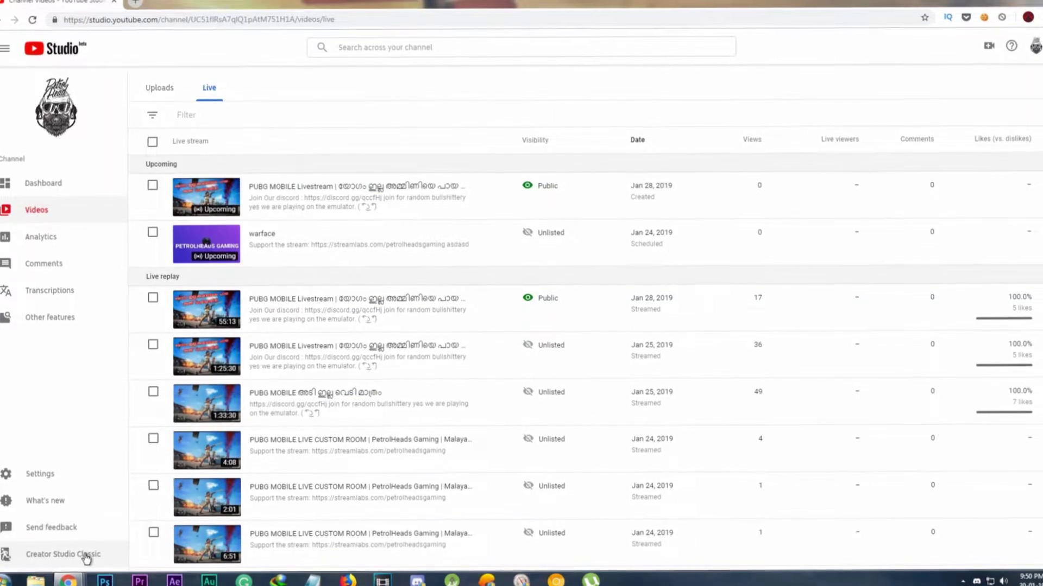
Step: Return to Creator Studio Classic, skip the feedback survey, and view the channel status and features page
left_click(85, 557)
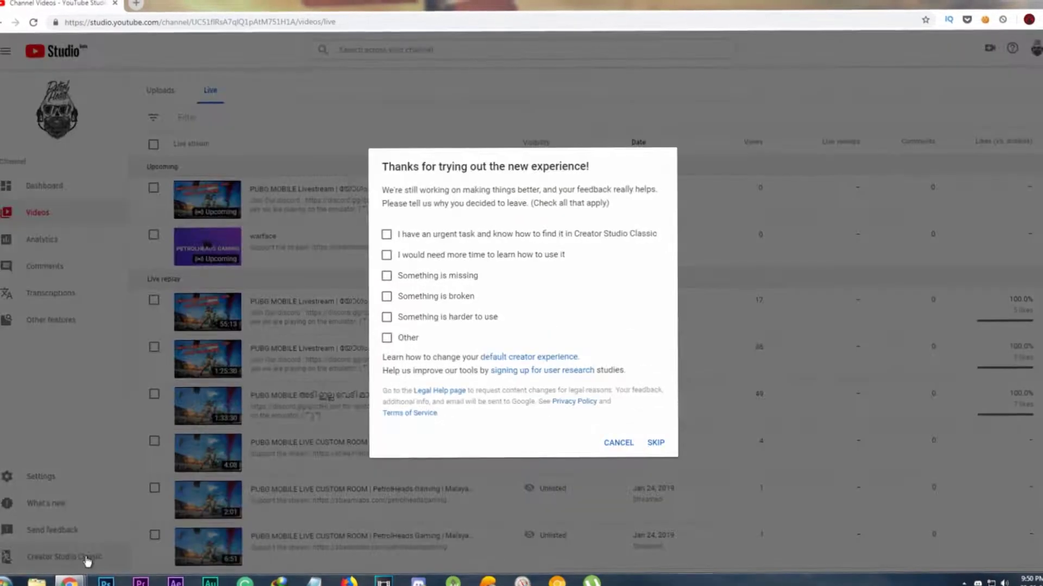
left_click(655, 443)
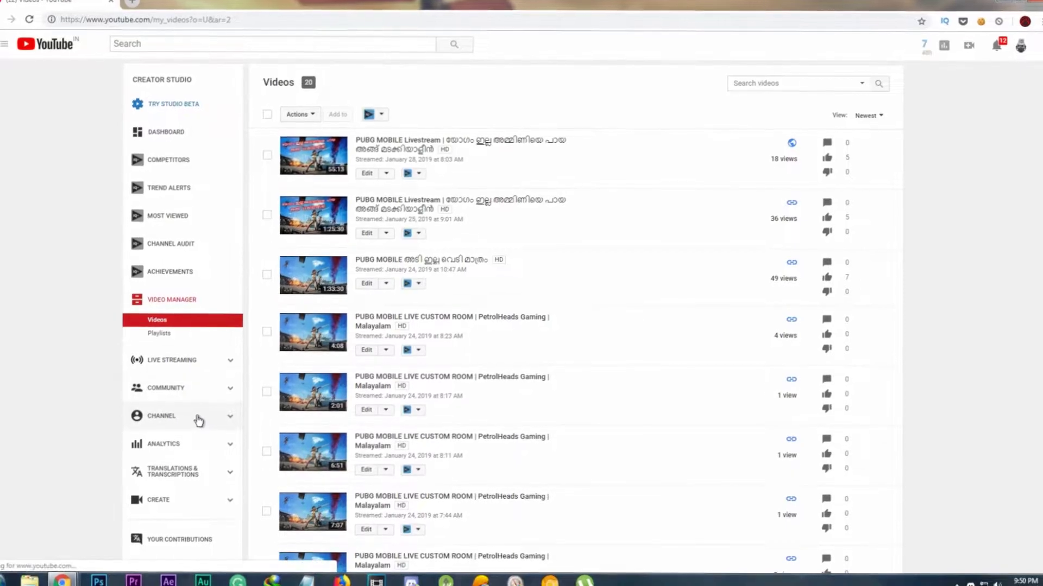
left_click(199, 420)
scroll(388, 439, "down", 2)
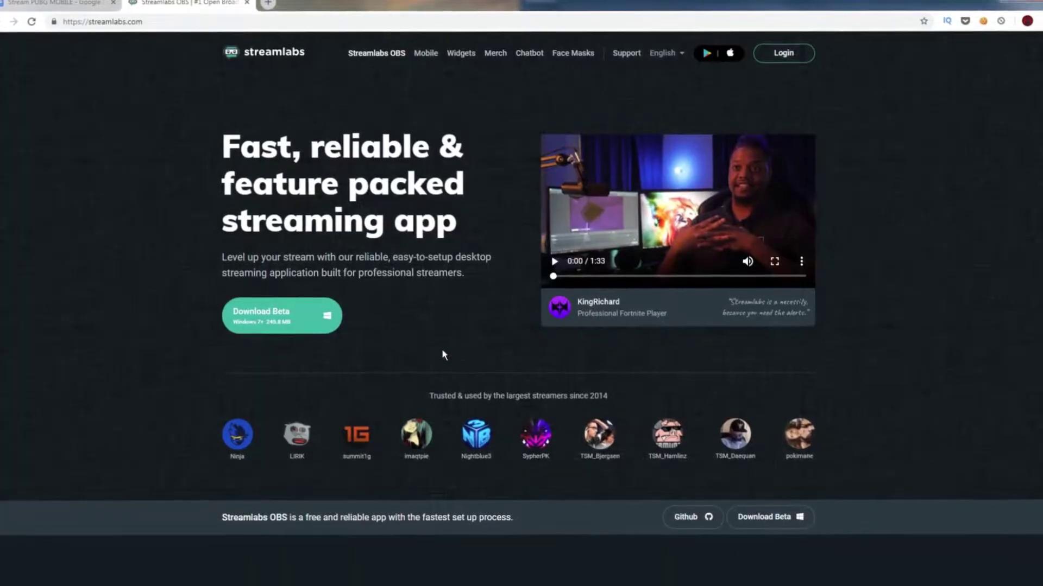
Step: Download the Streamlabs OBS beta installer from streamlabs.com
left_click(276, 324)
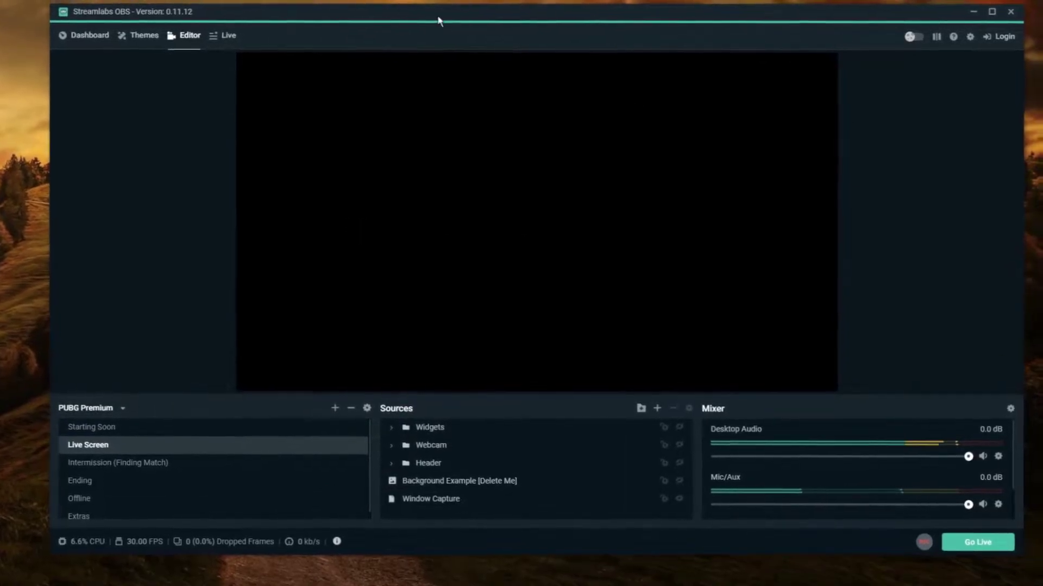
Step: Sign in to Streamlabs OBS with the YouTube account, check the Themes page, and return to the Editor
mouse_move(442, 19)
left_mouse_down()
mouse_move(456, 35)
mouse_move(437, 37)
left_mouse_up()
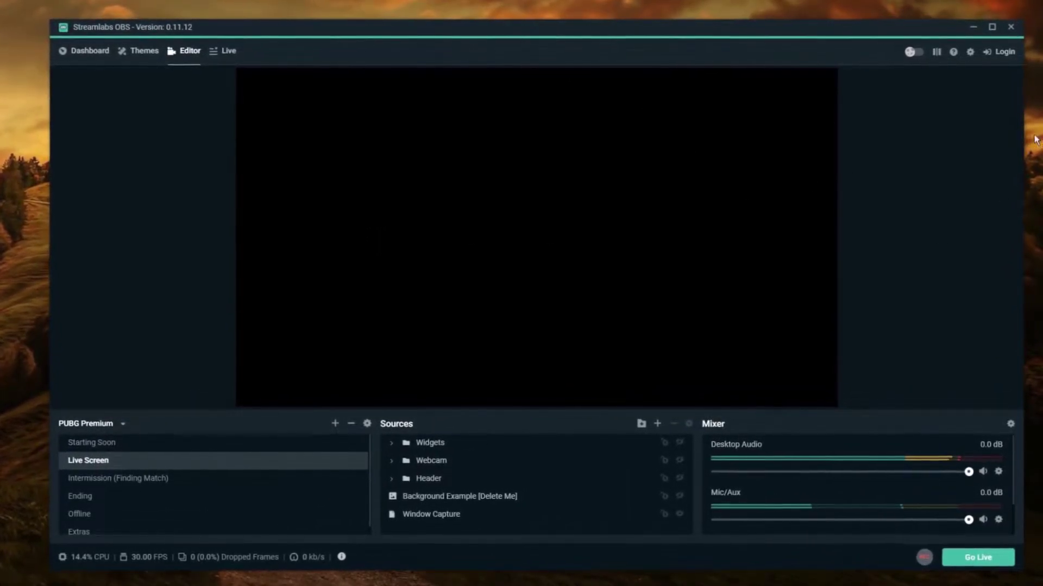
left_click(1001, 52)
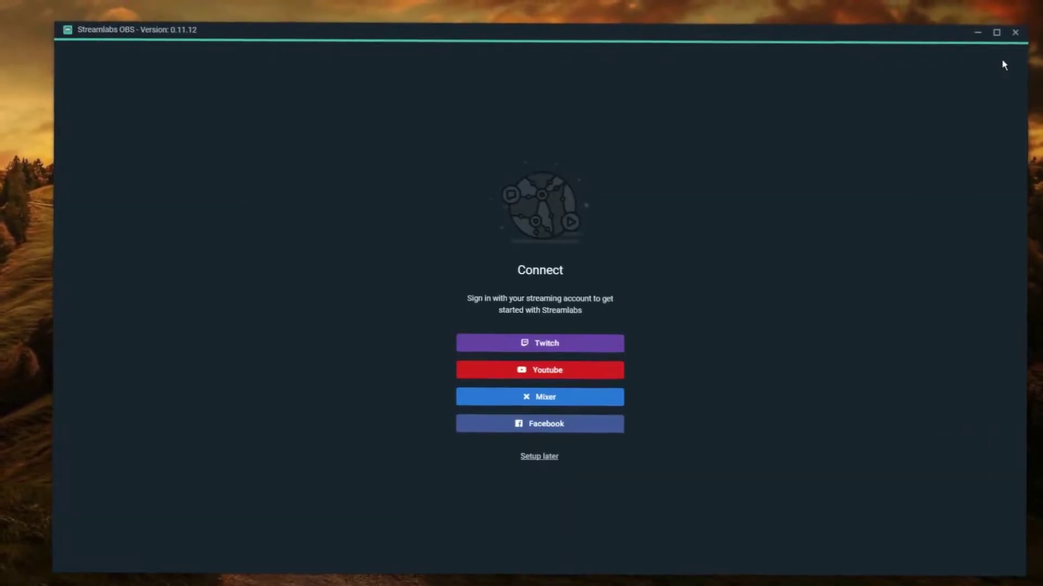
left_click(549, 373)
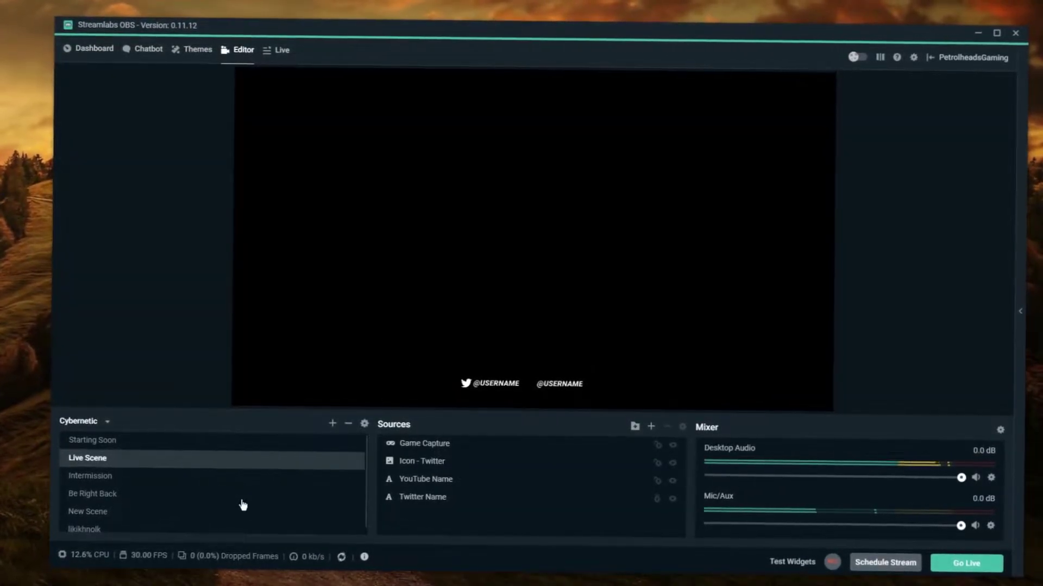
left_click(197, 58)
left_click(230, 61)
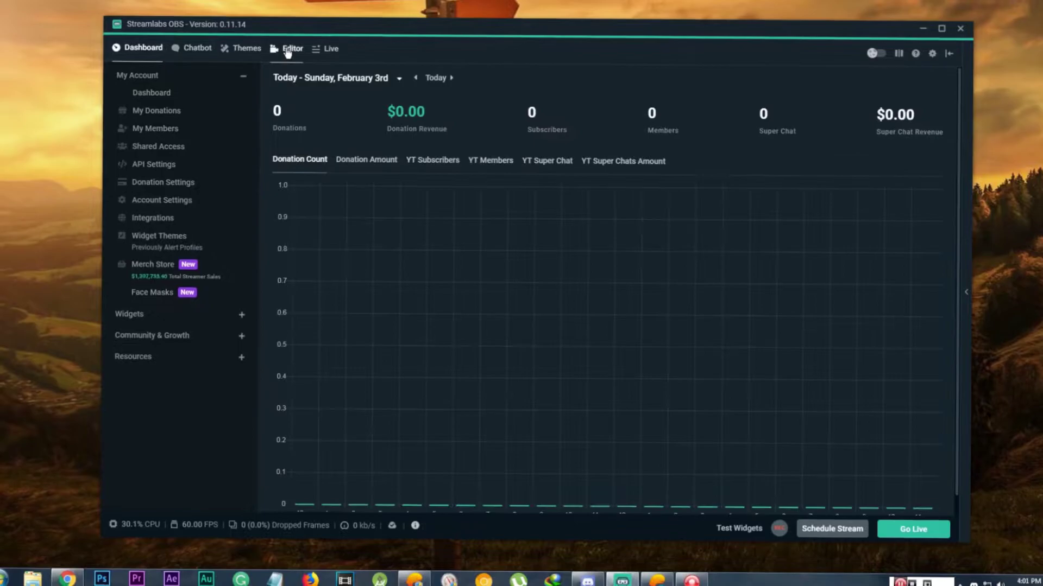
Step: Preview the PUBG Premium scenes: Intermission, Starting Soon, Ending, Offline, Extras, and Live Screen
left_click(287, 50)
left_click(197, 244)
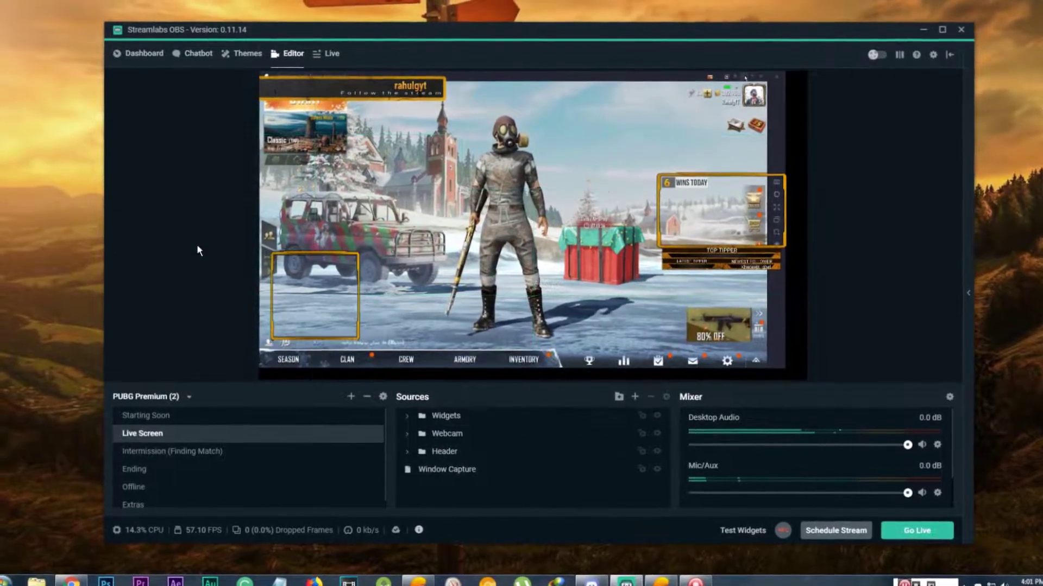
left_click(204, 450)
left_click(209, 415)
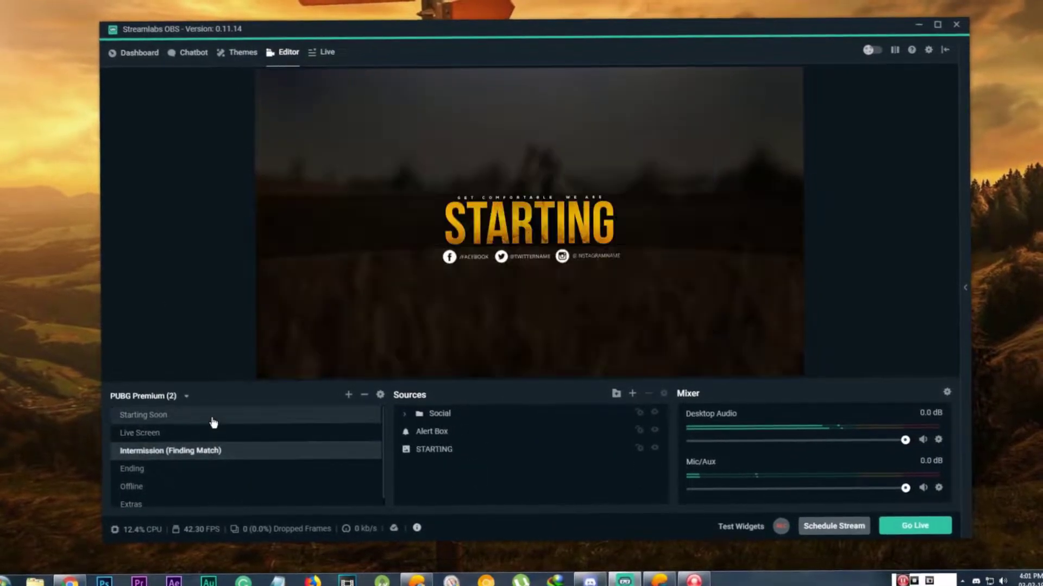
left_click(167, 469)
left_click(167, 484)
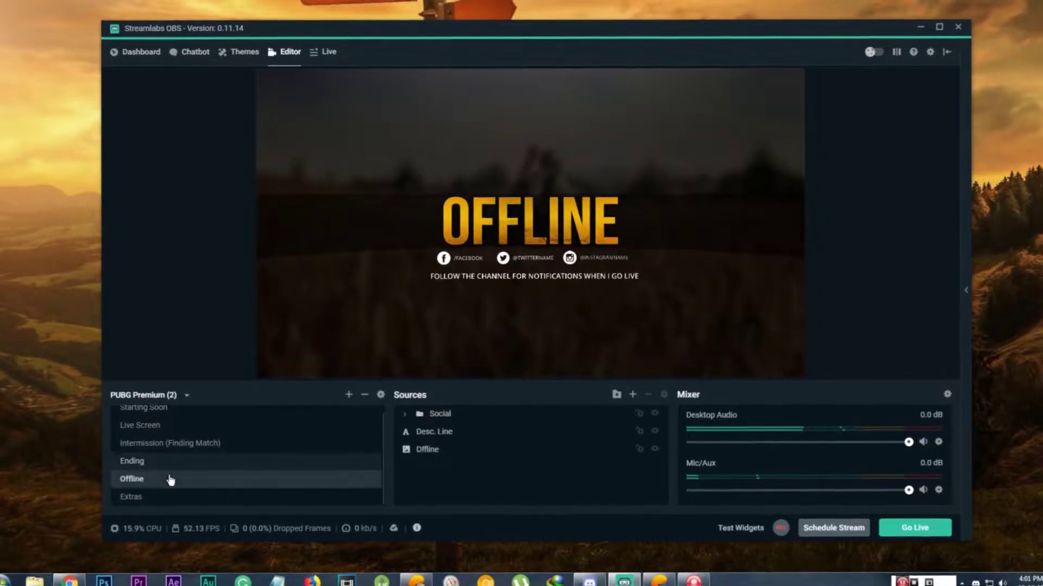
left_click(168, 500)
left_click(173, 430)
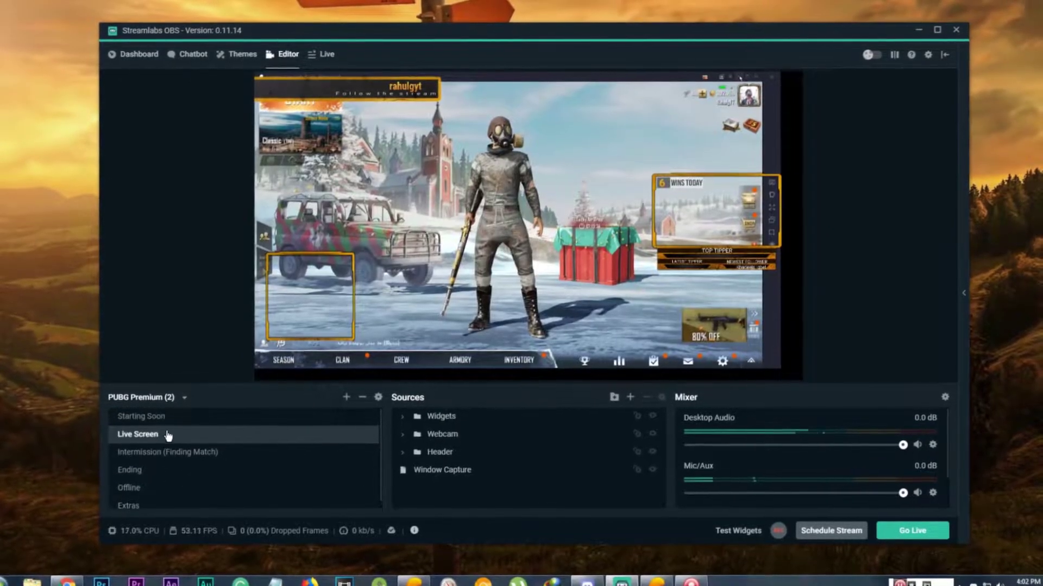
left_click(163, 413)
left_click(172, 432)
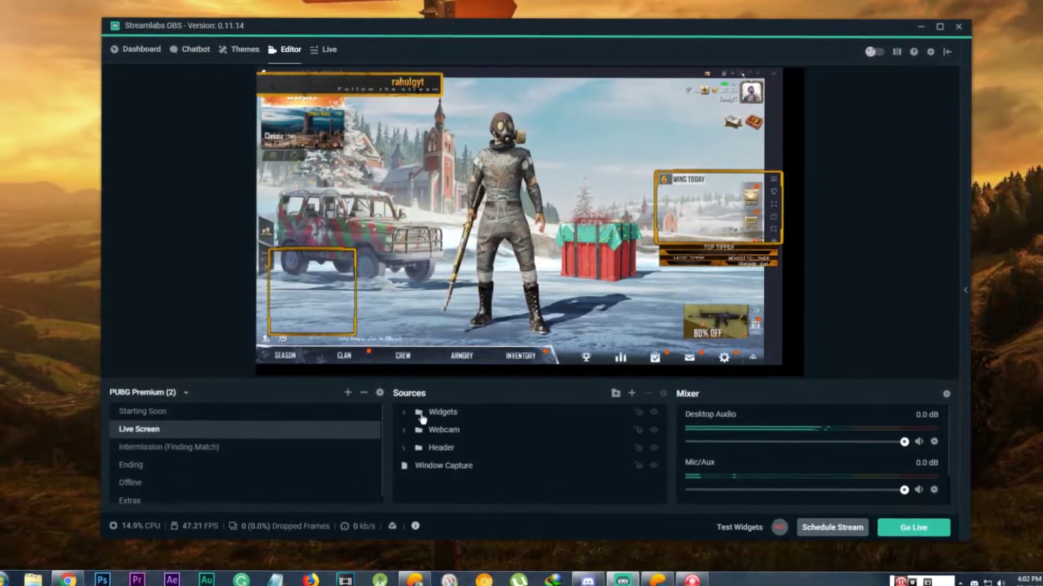
Step: Toggle the Window Capture and Header sources' visibility, then load the Scenes scene collection
left_click(408, 468)
left_click(654, 469)
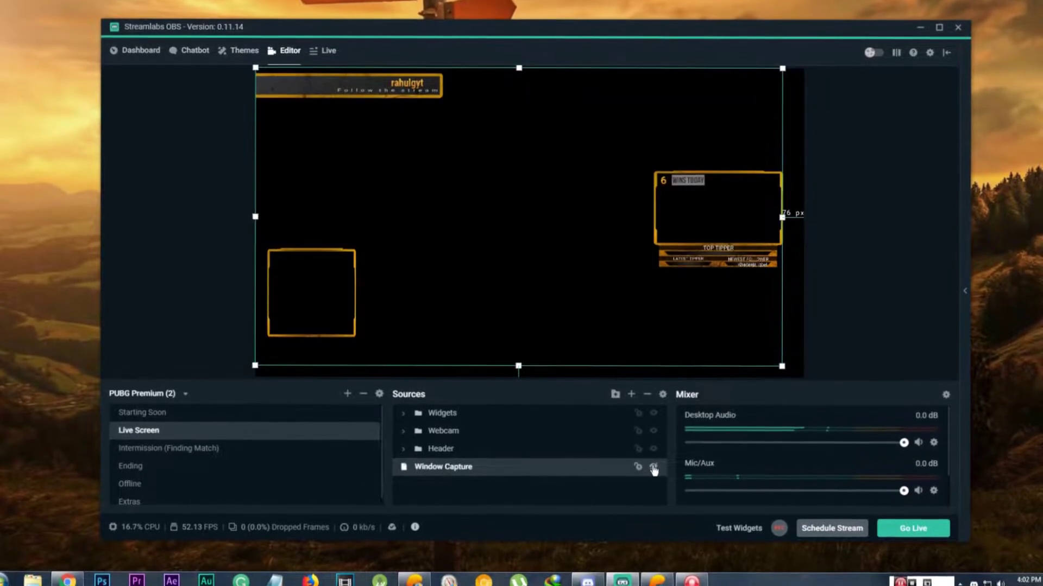
left_click(654, 469)
left_click(654, 451)
left_click(654, 451)
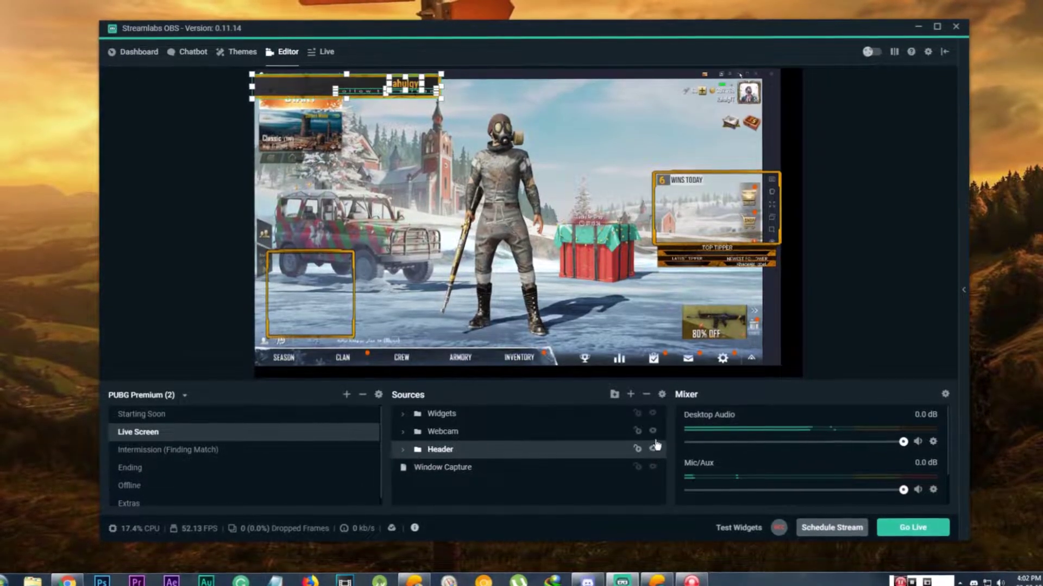
left_click(649, 432)
left_click(185, 396)
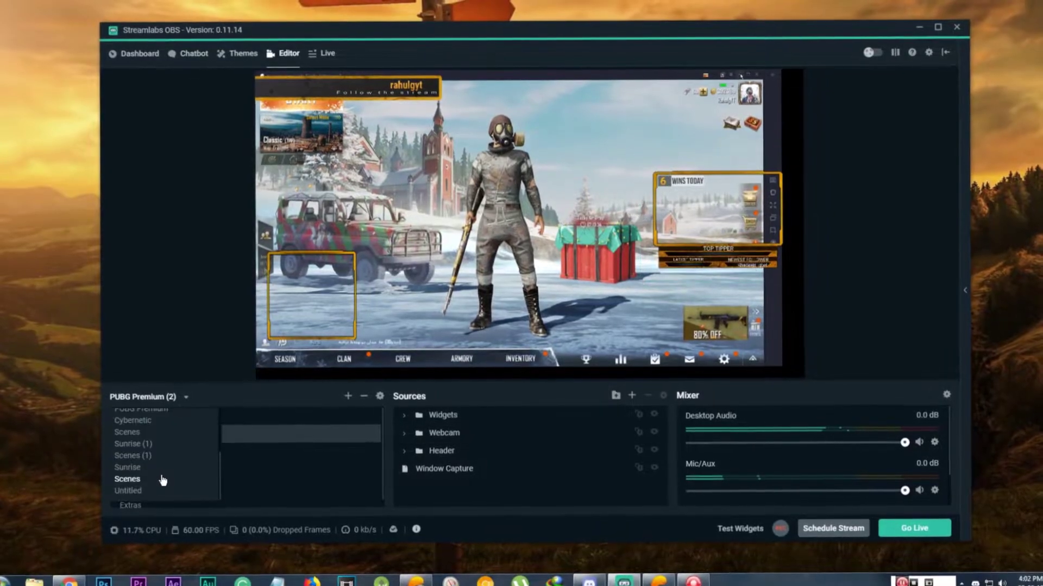
left_click(161, 479)
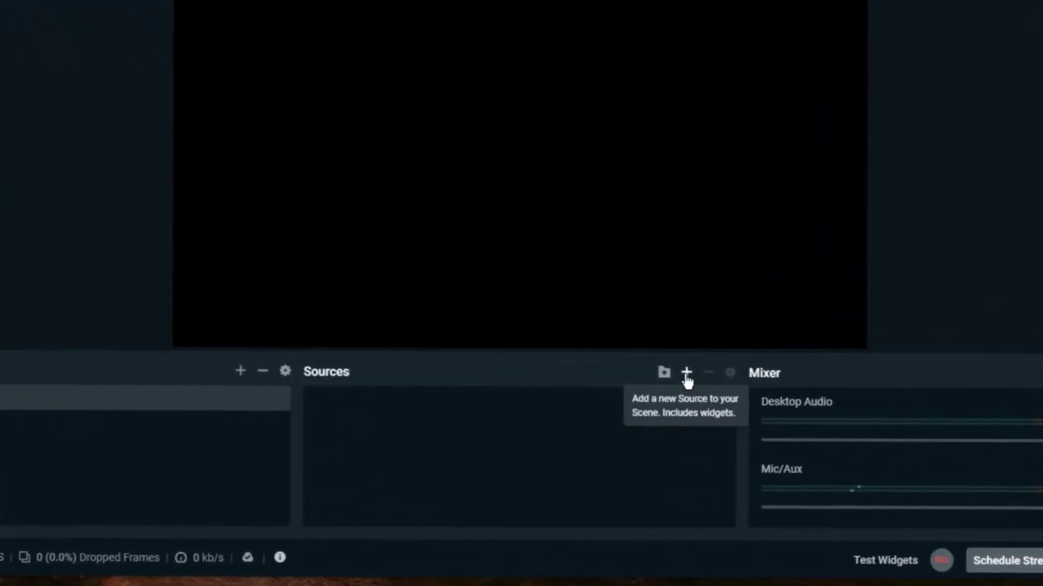
Step: Add a new Window Capture source named 'PUBGM' to the scene
left_click(686, 374)
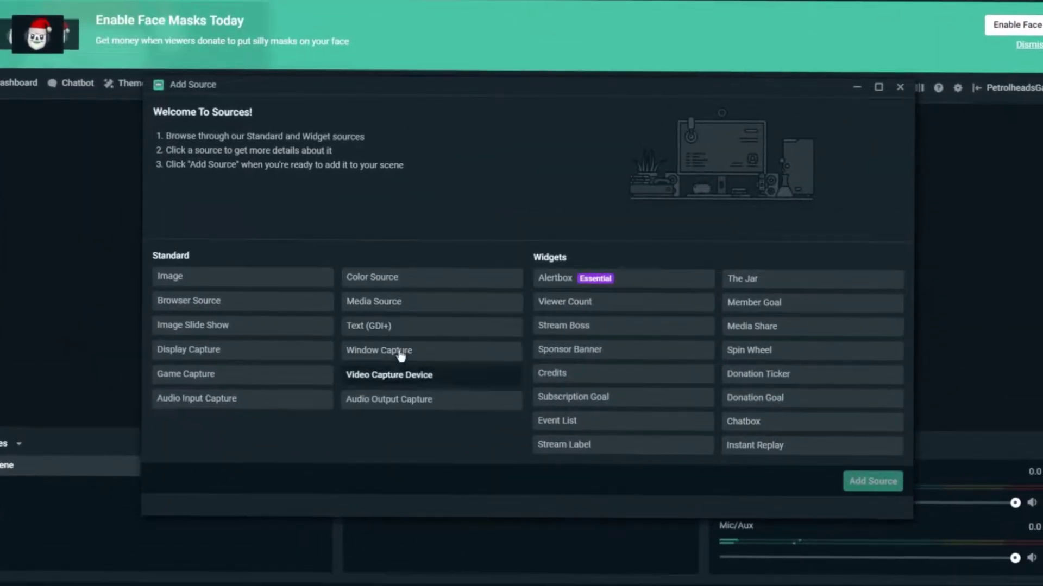
left_click(400, 356)
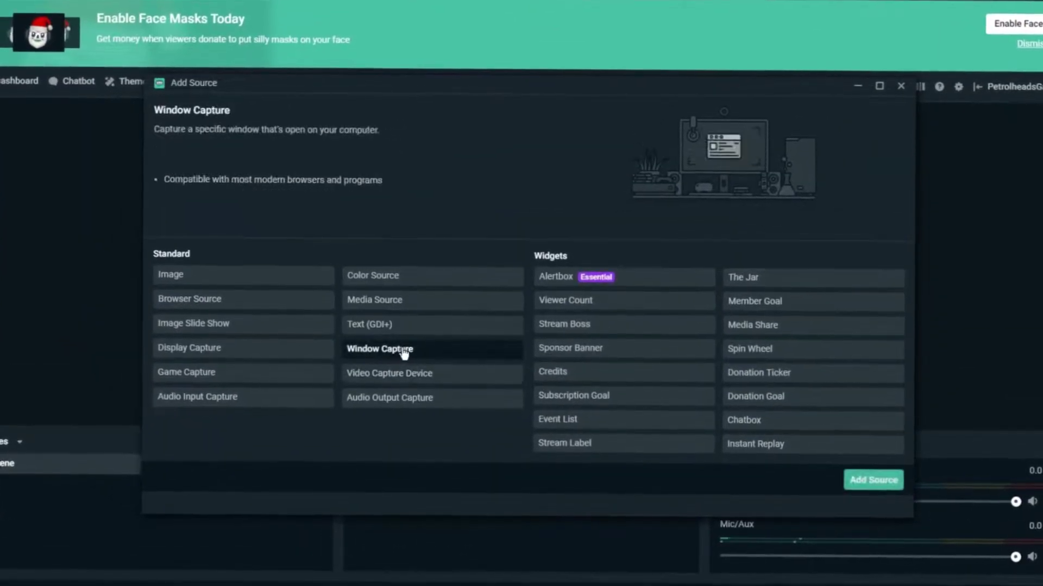
left_click(872, 481)
type("PUBGM")
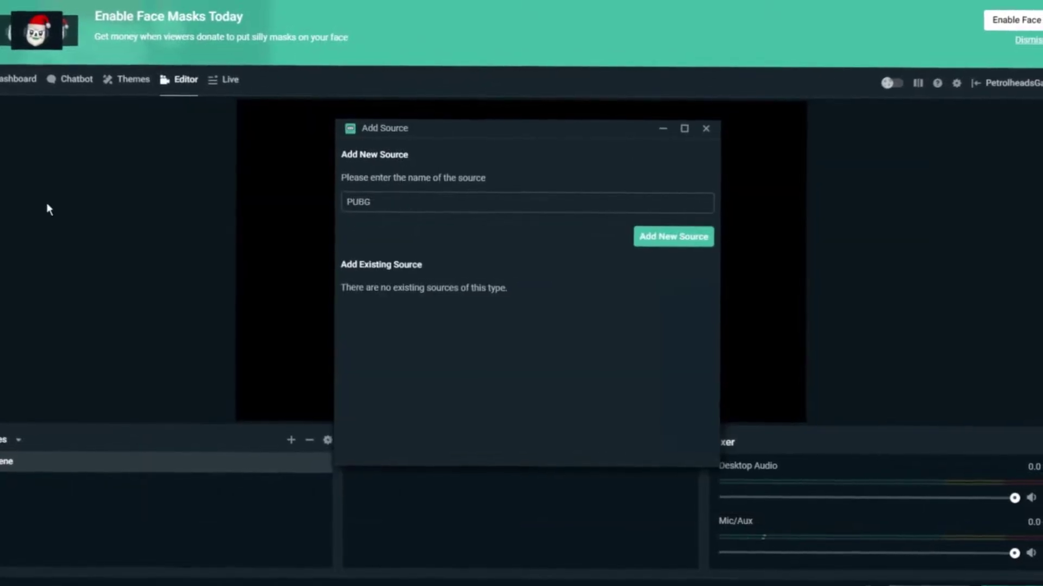
left_click(683, 240)
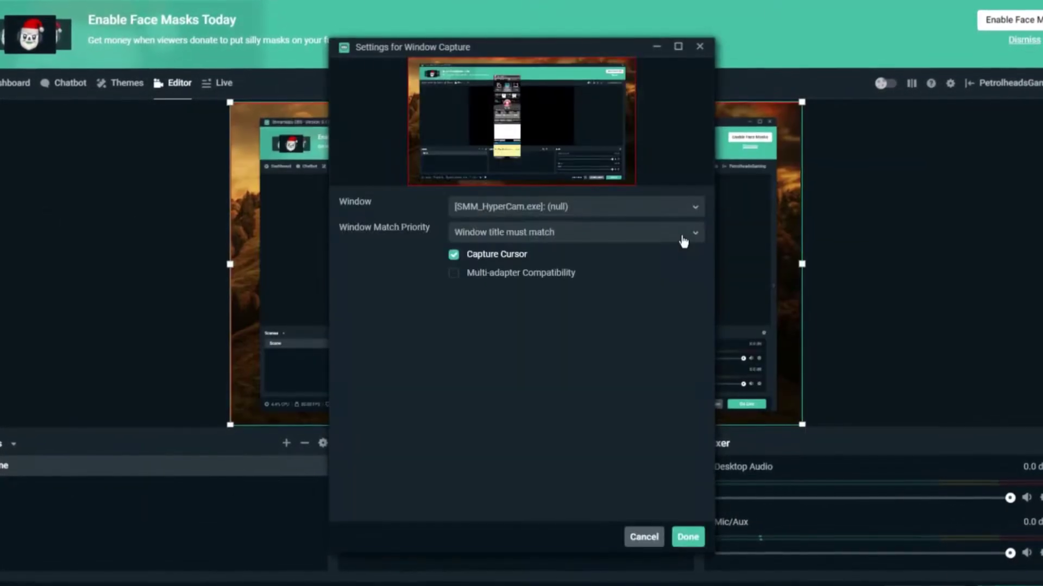
Step: Capture the Tencent Gaming Buddy emulator window, matching title or otherwise a same-type window
left_click(586, 206)
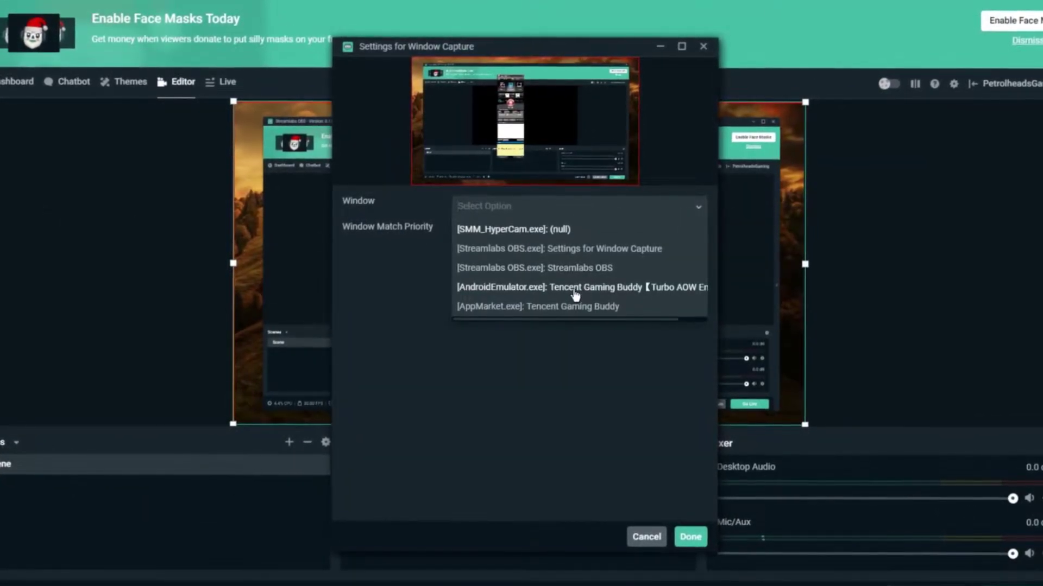
left_click(556, 288)
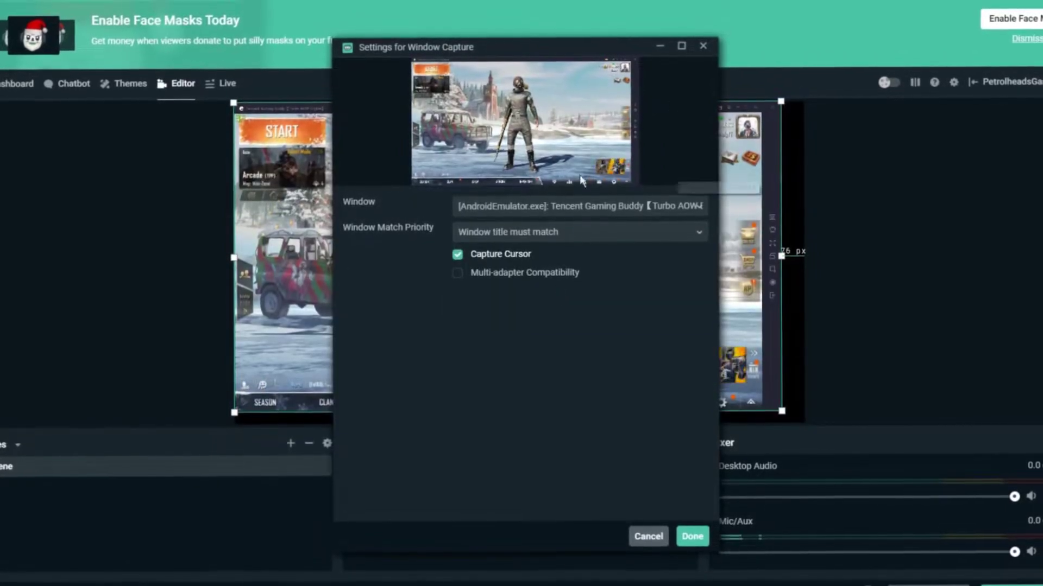
left_click(535, 234)
left_click(593, 275)
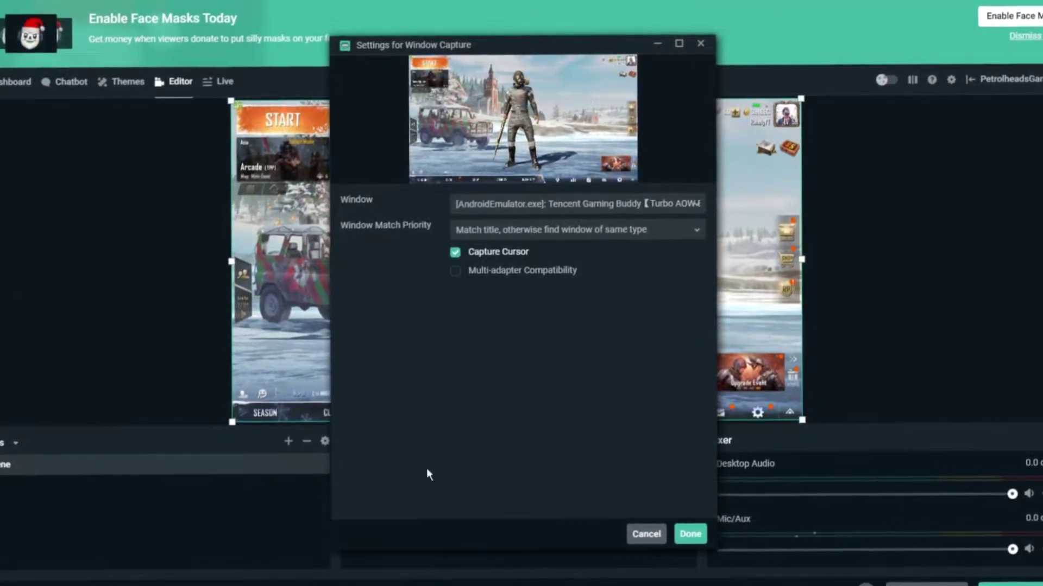
left_click(690, 534)
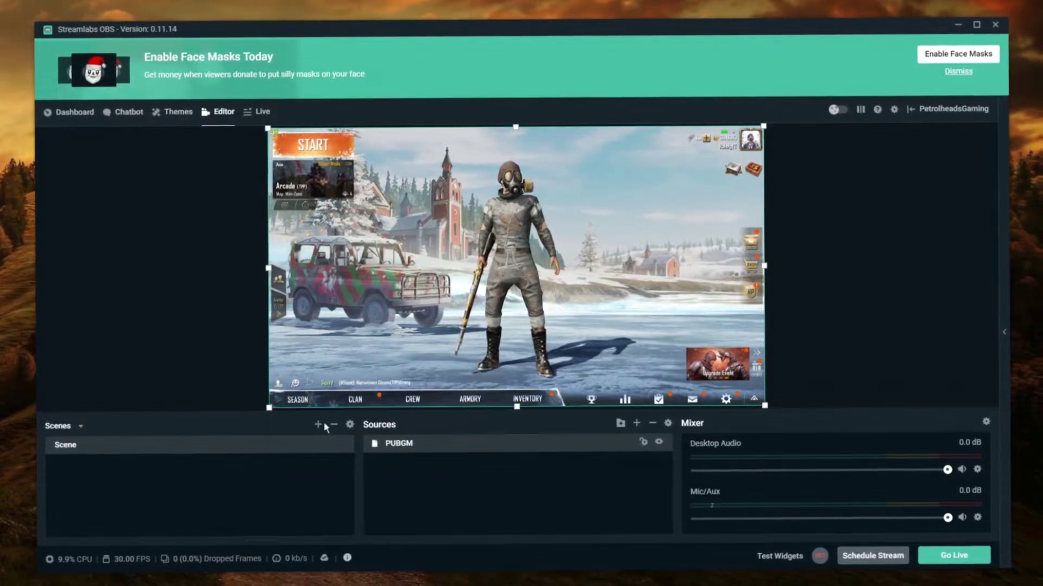
Step: Apply Transform > Fit to Screen to the PUBGM source, then deselect it
right_click(434, 245)
mouse_move(510, 346)
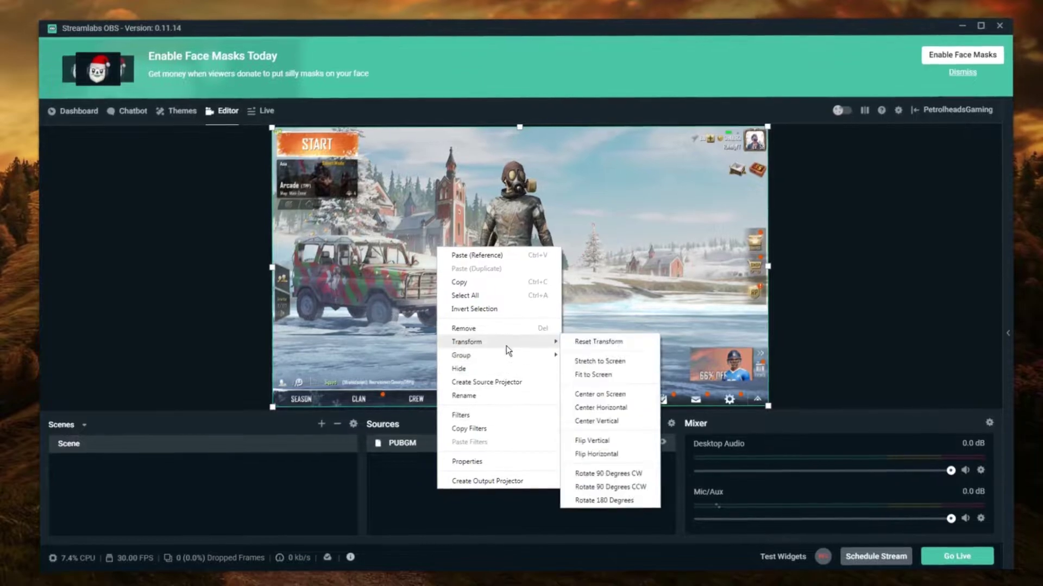
left_click(609, 375)
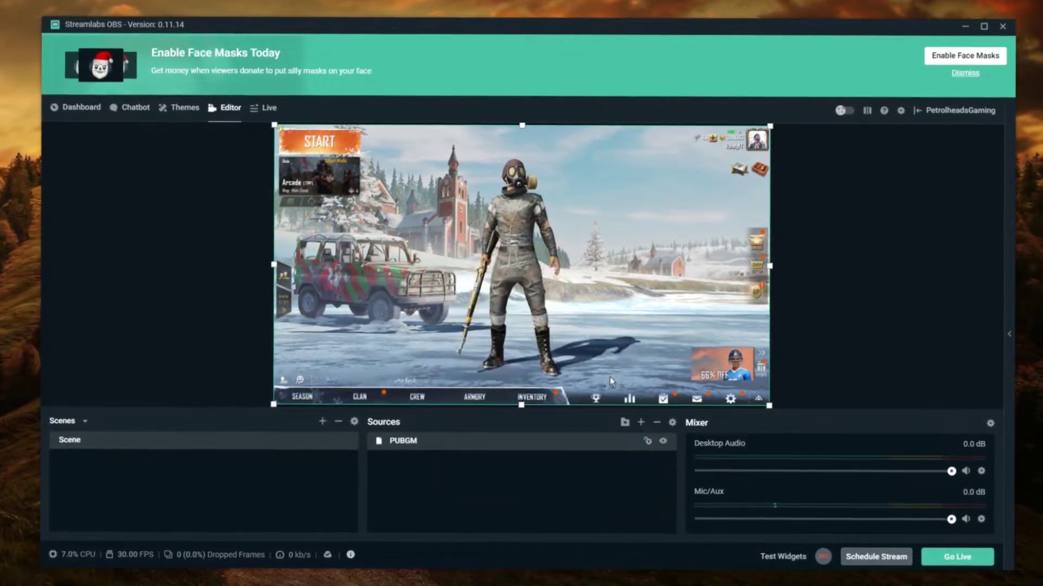
left_click(836, 308)
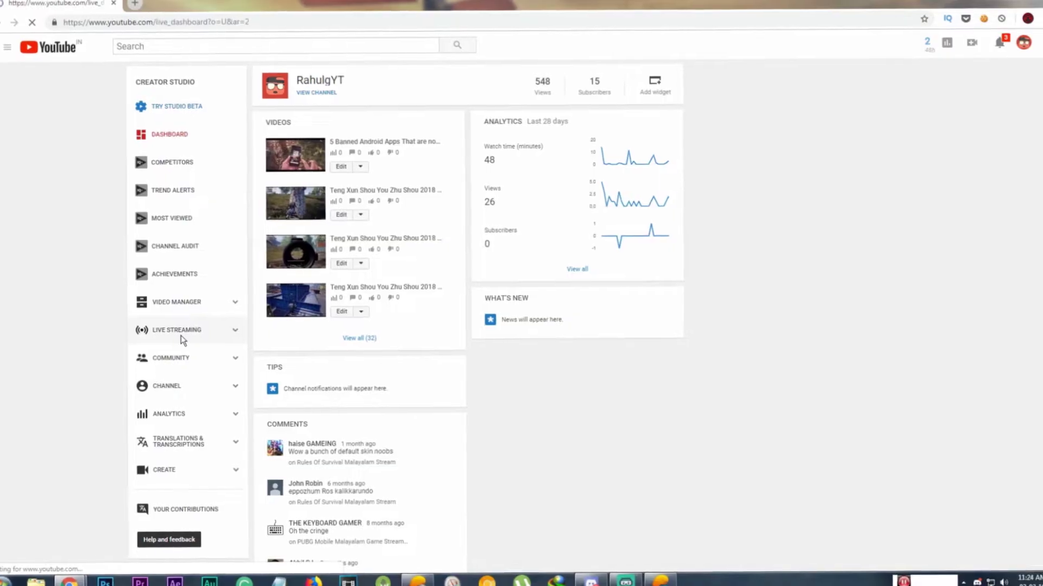
Step: On the YouTube Live Streaming page, reveal the stream key and bring up its copy menu
left_click(182, 334)
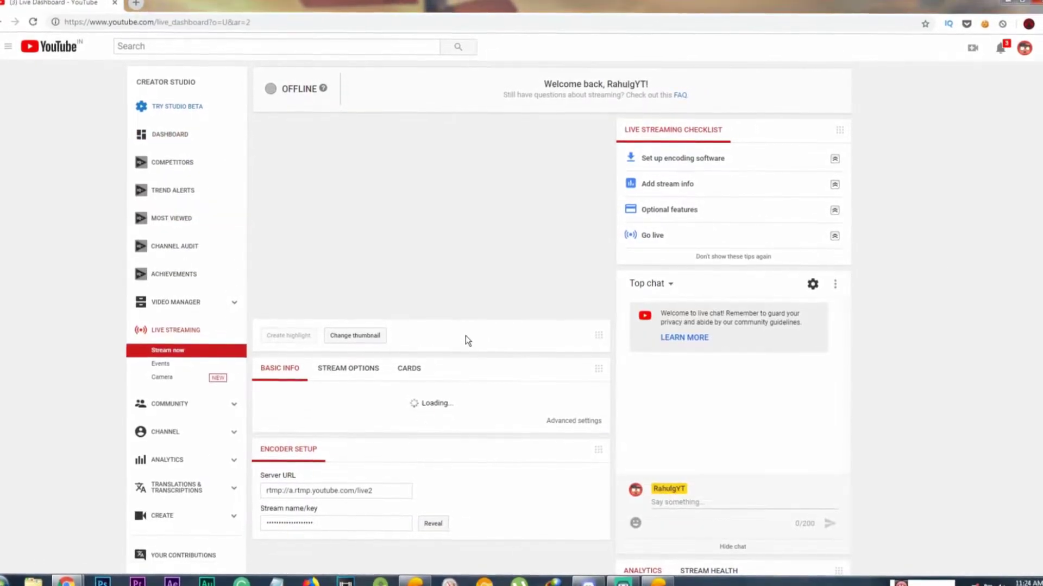
scroll(389, 458, "down", 4)
scroll(398, 460, "down", 3)
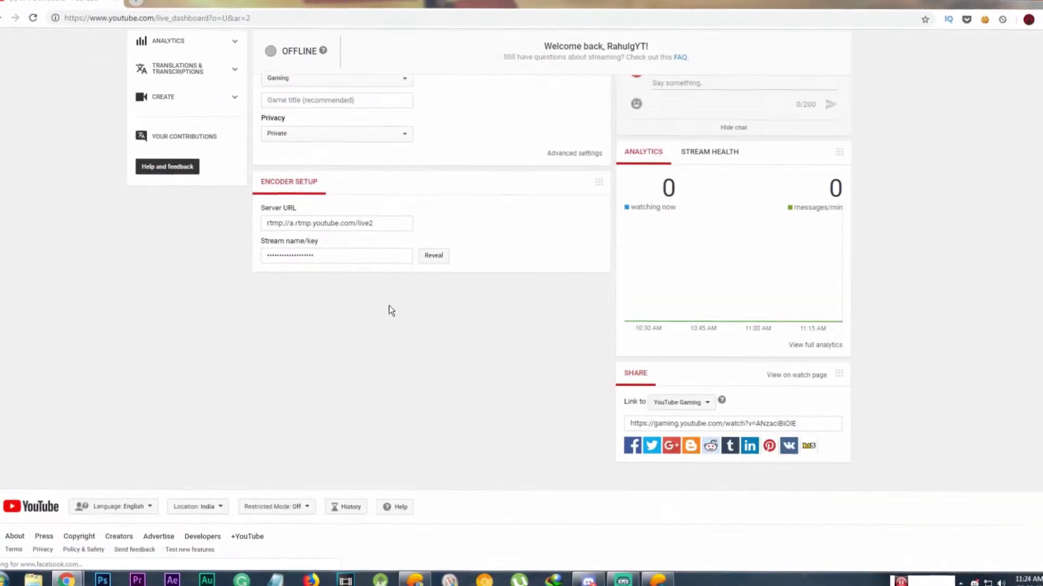
left_click(433, 258)
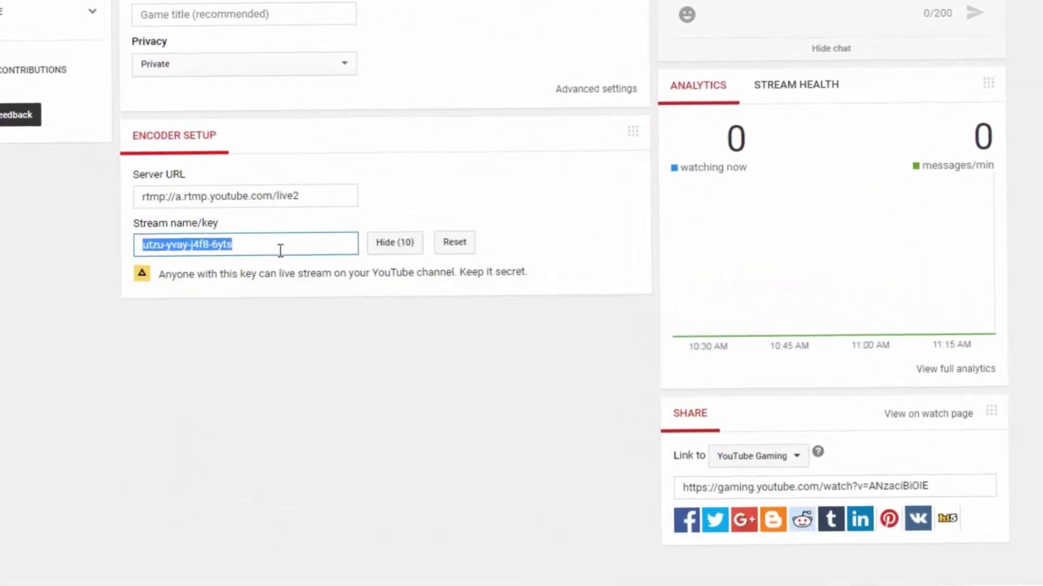
right_click(280, 250)
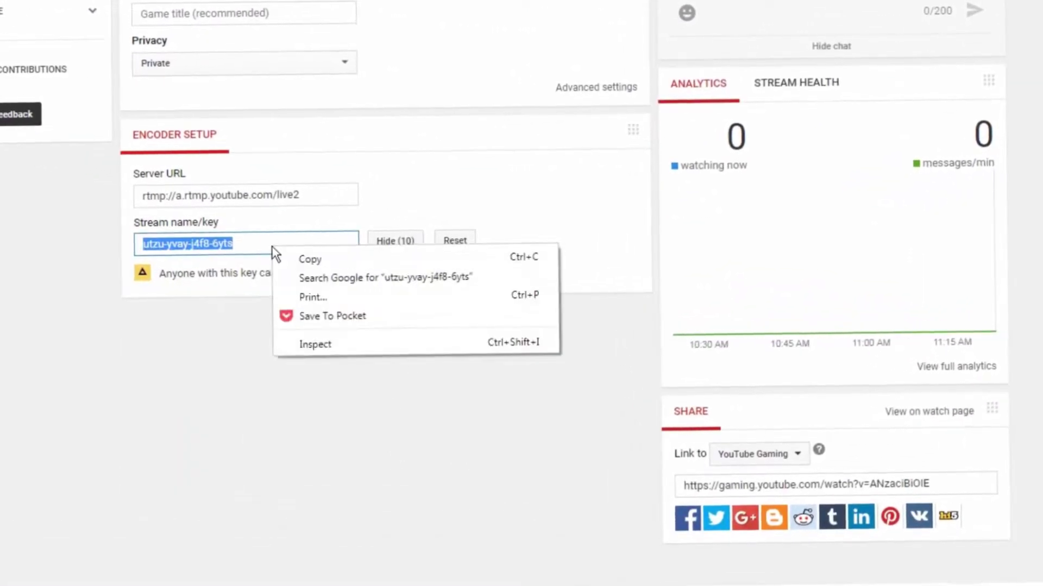
Step: Copy the stream key, then set Stream to Streaming Services, YouTube / YouTube Gaming, Primary YouTube ingest server
left_click(338, 261)
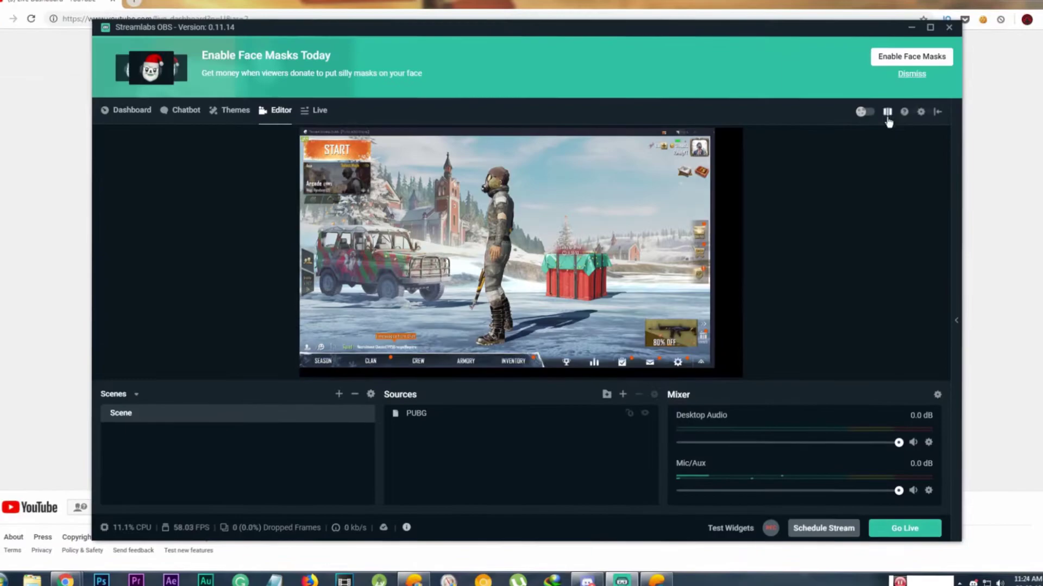
left_click(921, 117)
left_click(340, 110)
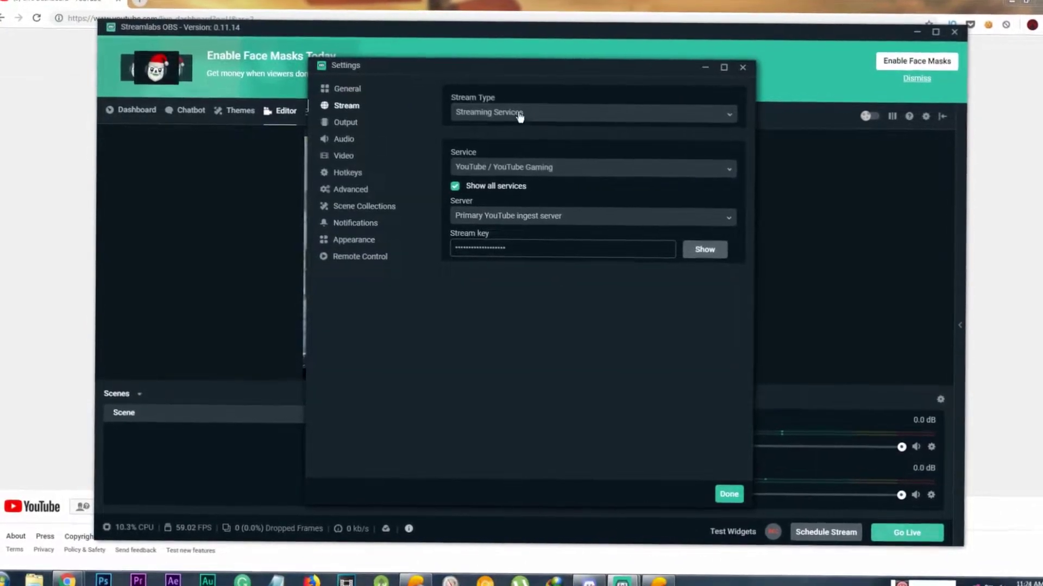
left_click(516, 113)
left_click(518, 131)
left_click(561, 166)
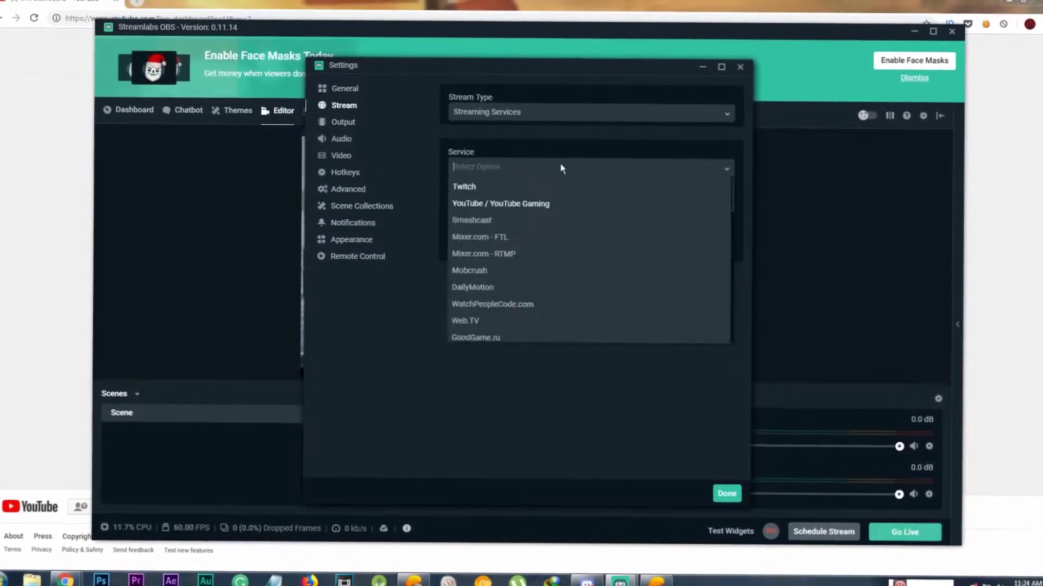
left_click(515, 210)
left_click(510, 220)
left_click(516, 235)
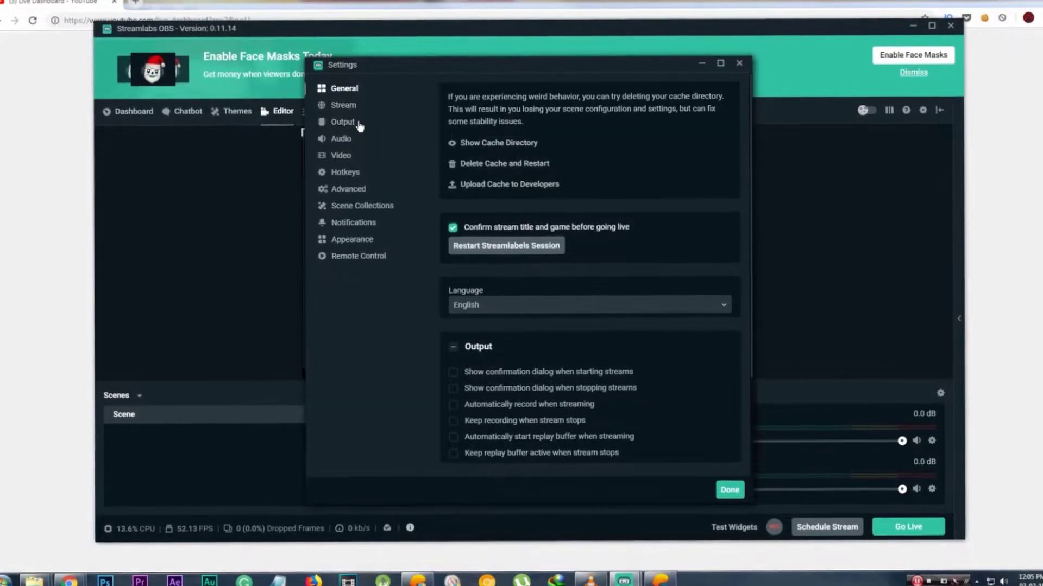
Step: Set the output mode to Simple and the encoder to NVENC after briefly trying QSV
left_click(358, 124)
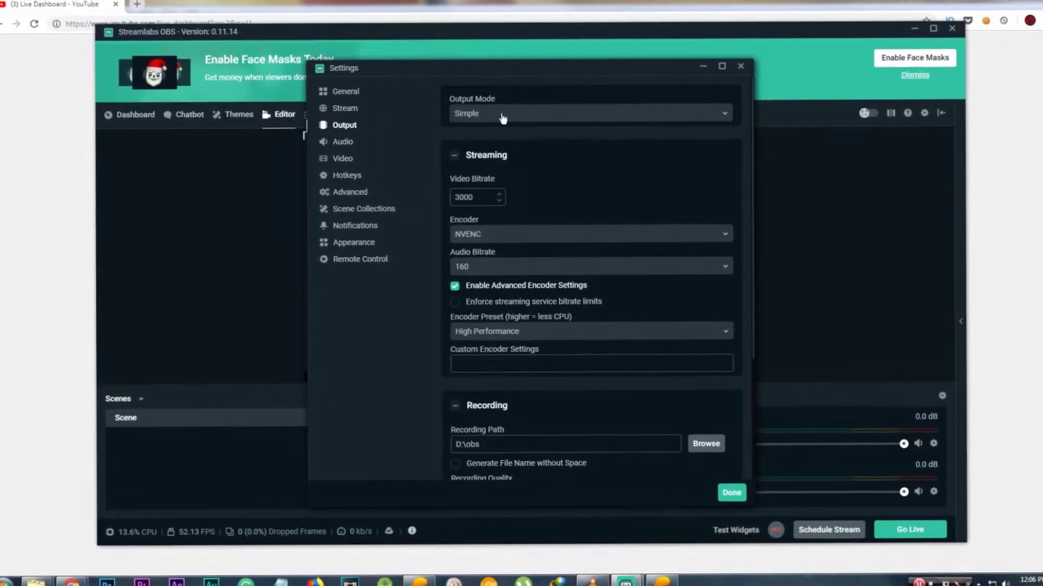
left_click(496, 136)
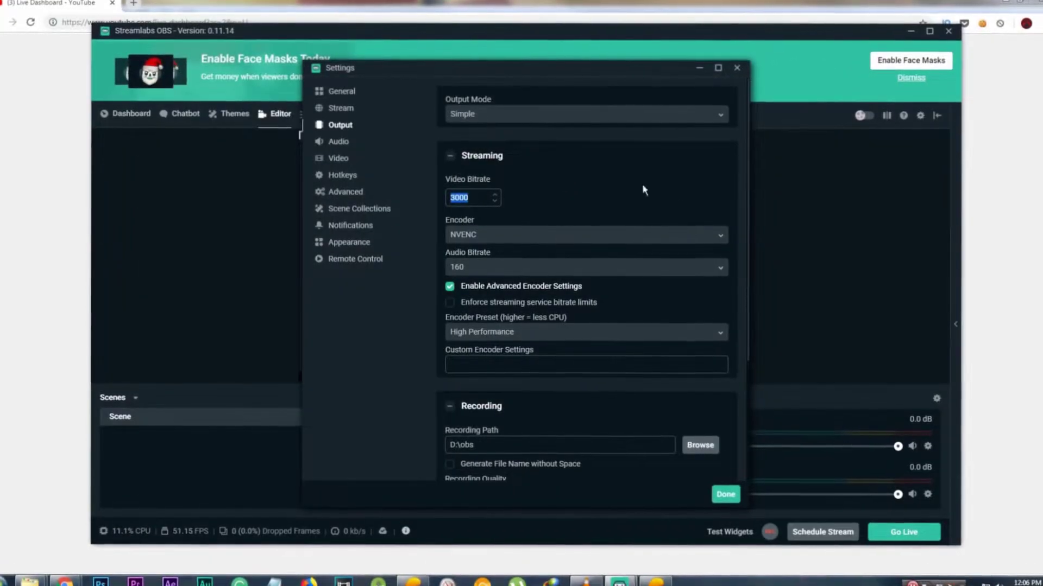
left_click(509, 232)
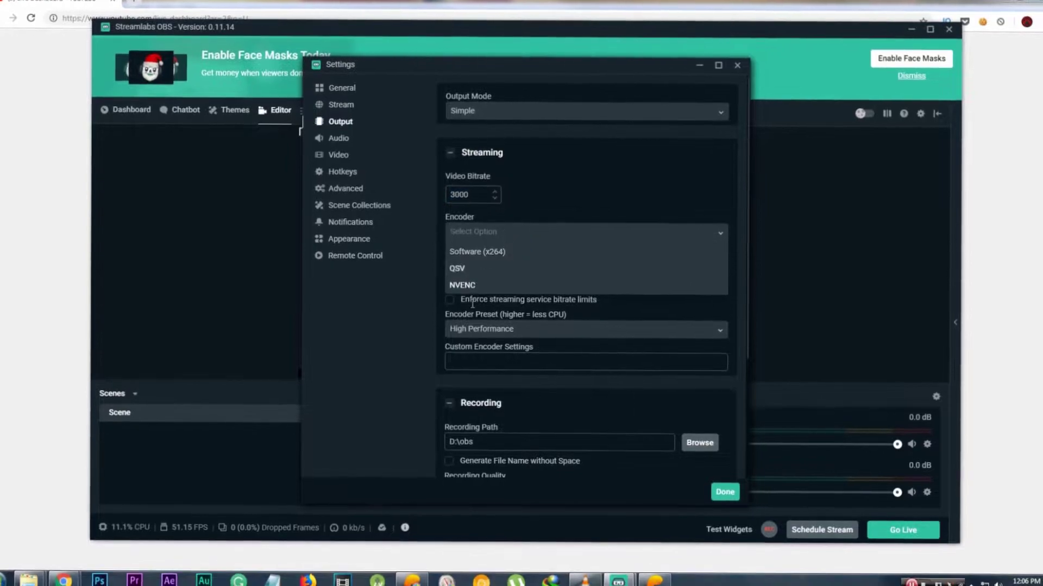
left_click(480, 235)
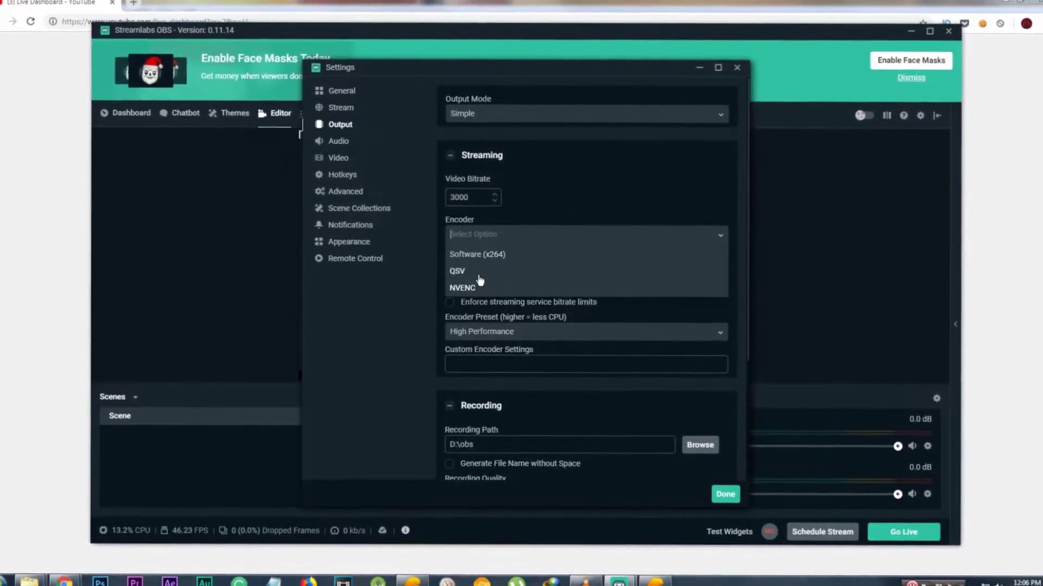
left_click(459, 270)
left_click(490, 234)
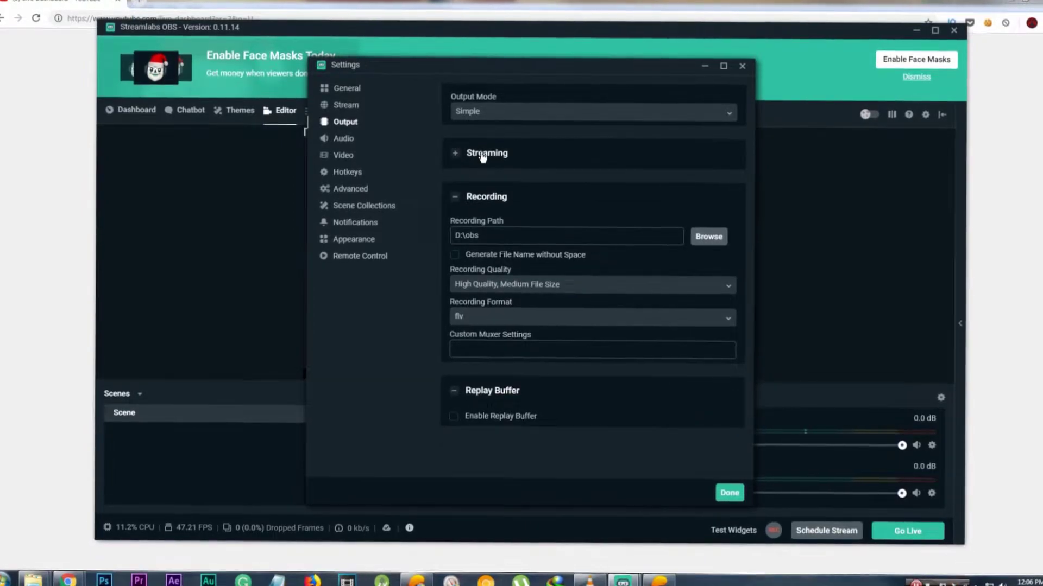
left_click(482, 154)
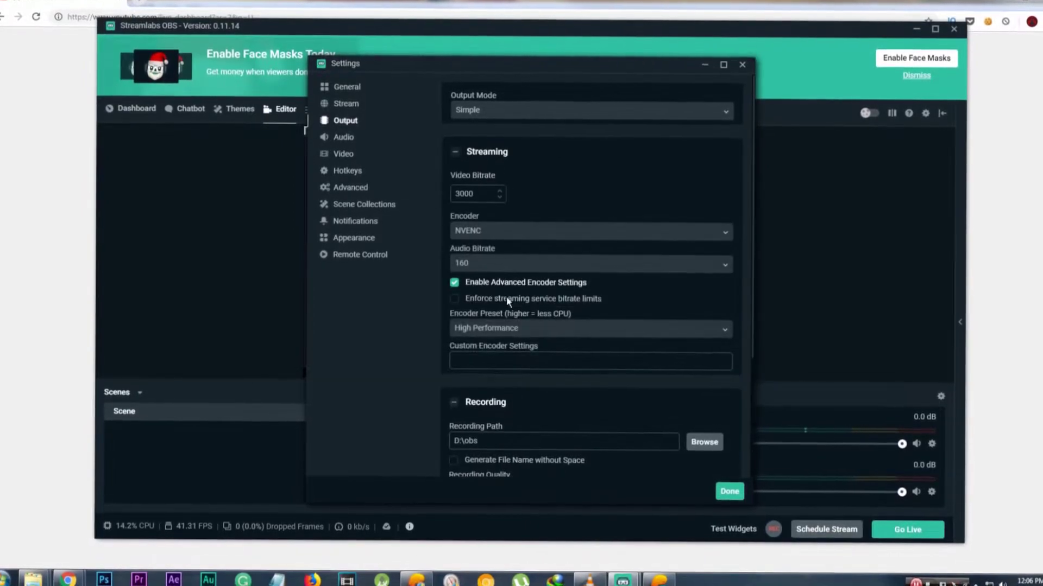
Step: Keep the audio bitrate at 160, then switch to the Video settings page
left_click(504, 328)
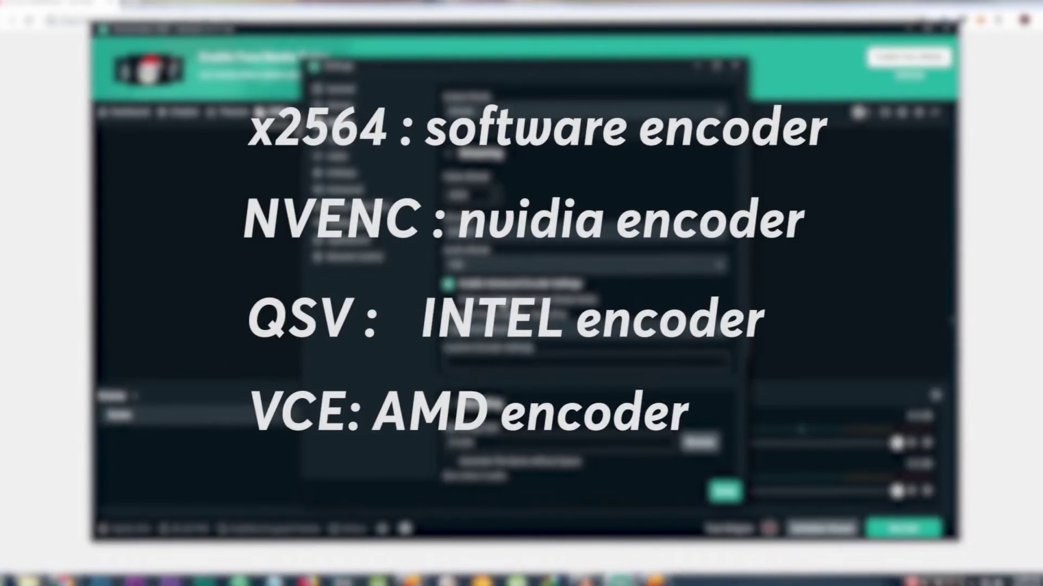
left_click(476, 155)
left_click(476, 156)
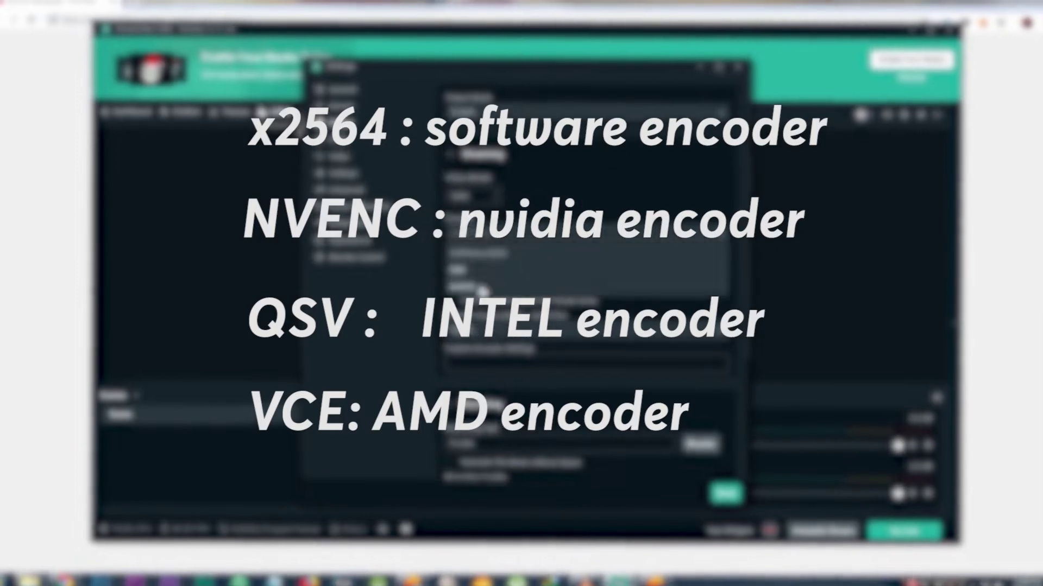
left_click(494, 268)
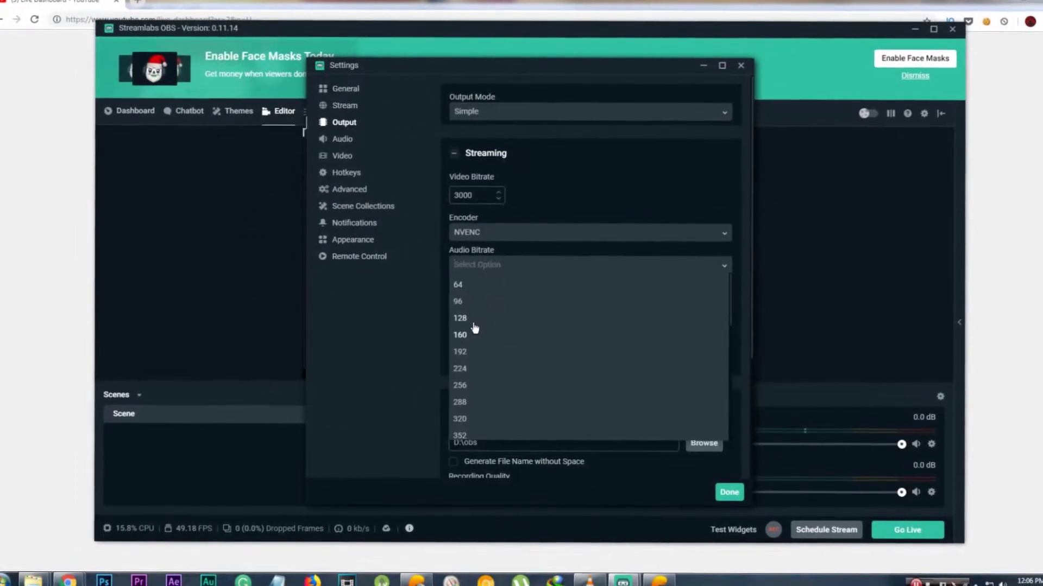
left_click(459, 334)
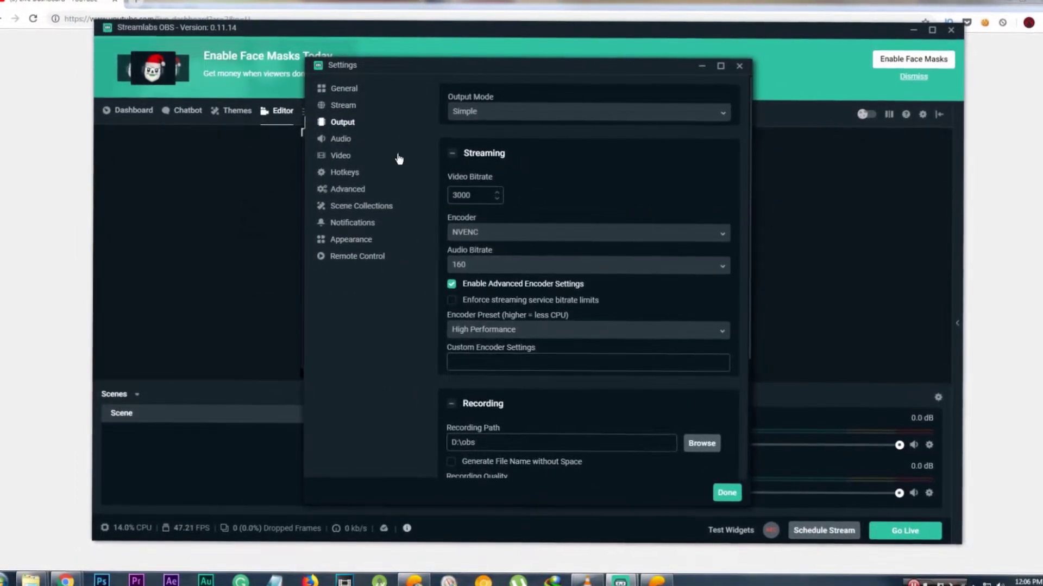
left_click(341, 155)
Step: Set the video output resolution to 1280x720 and the frame rate to 60
left_click(509, 117)
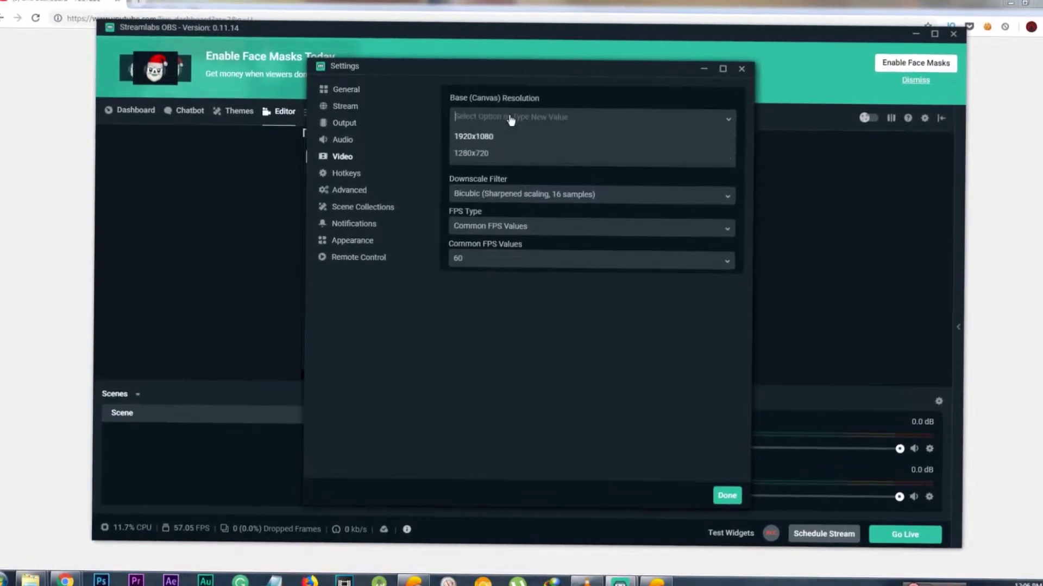
left_click(499, 161)
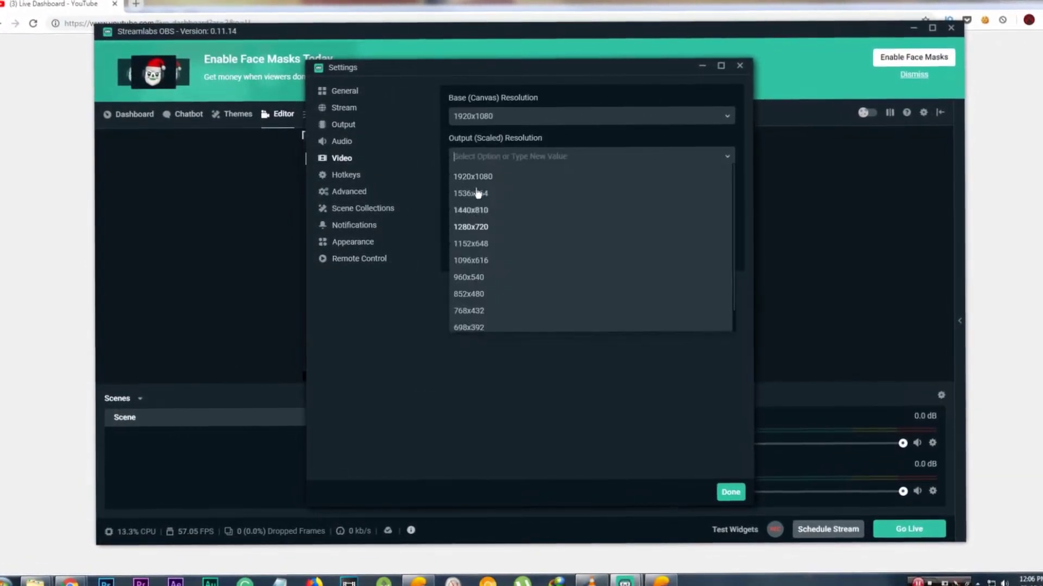
left_click(489, 227)
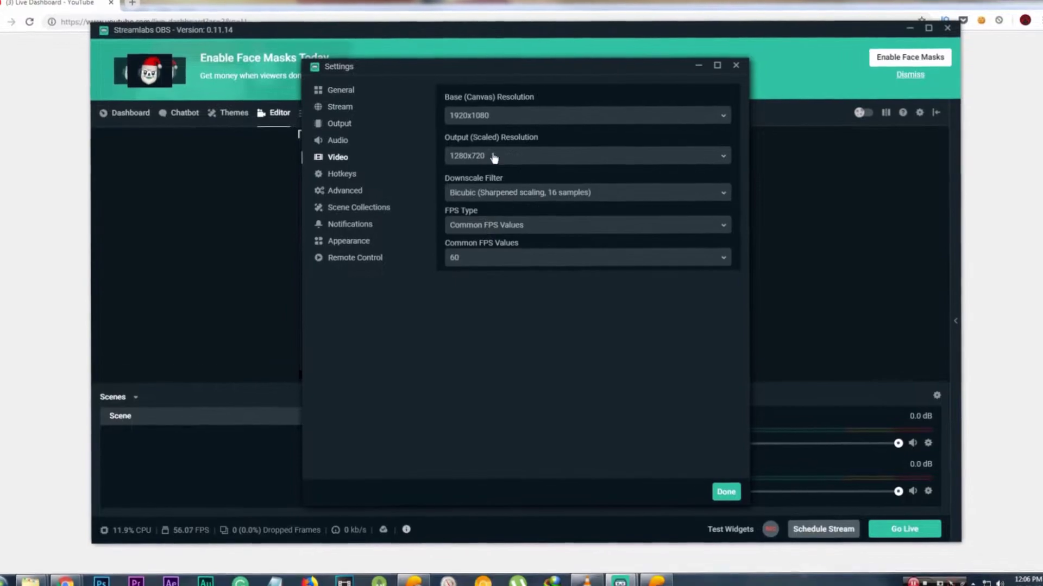
left_click(477, 259)
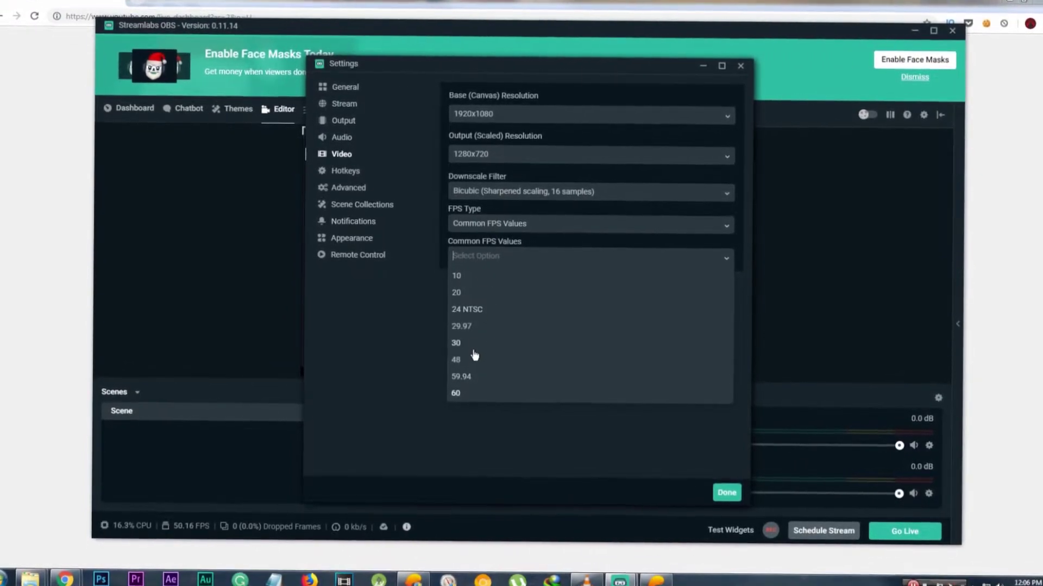
left_click(470, 392)
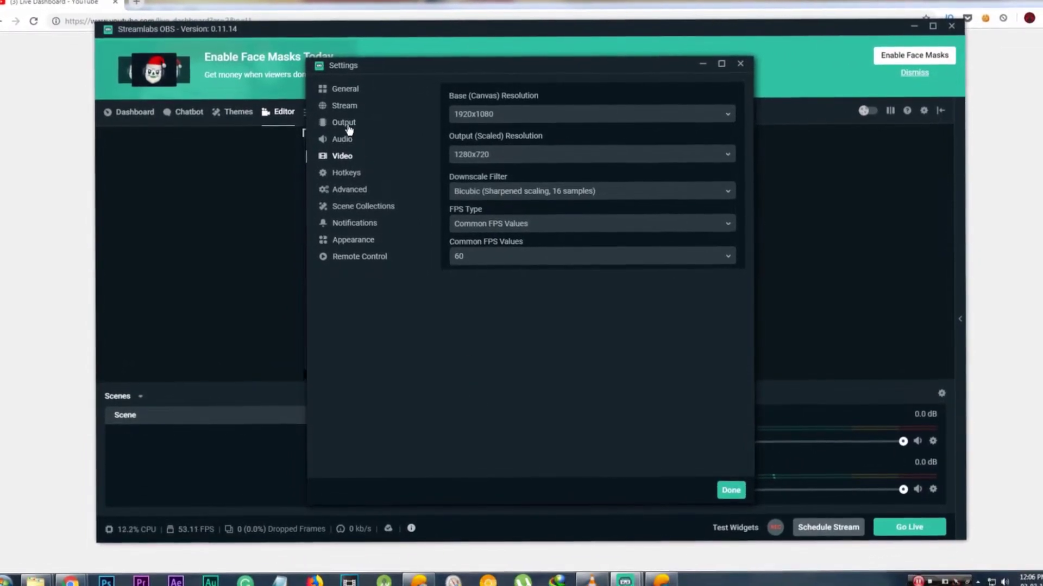
Step: Try Advanced output mode with rescaling, then return the output to Simple mode
left_click(344, 125)
left_click(478, 111)
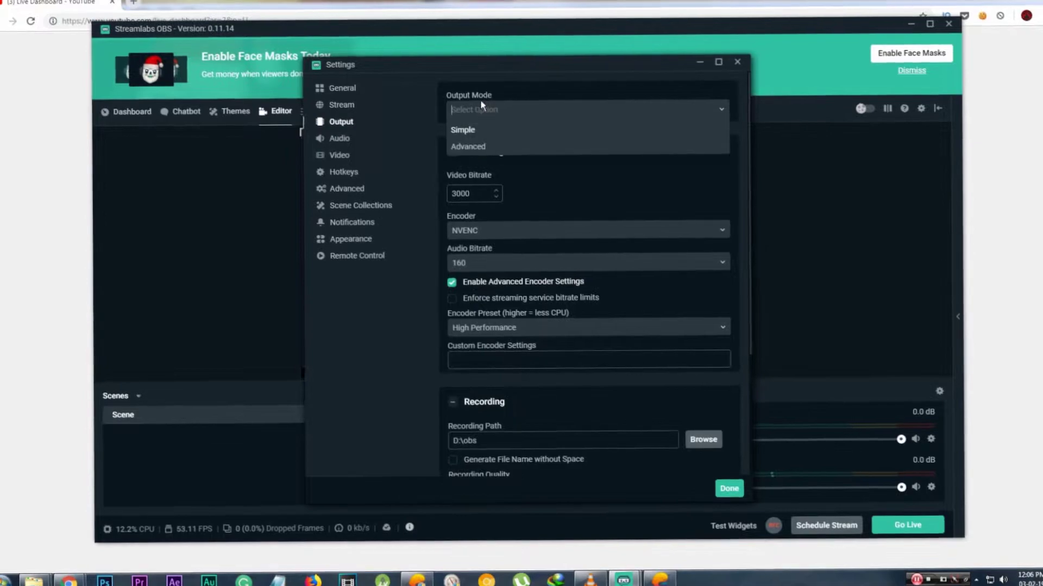
left_click(468, 149)
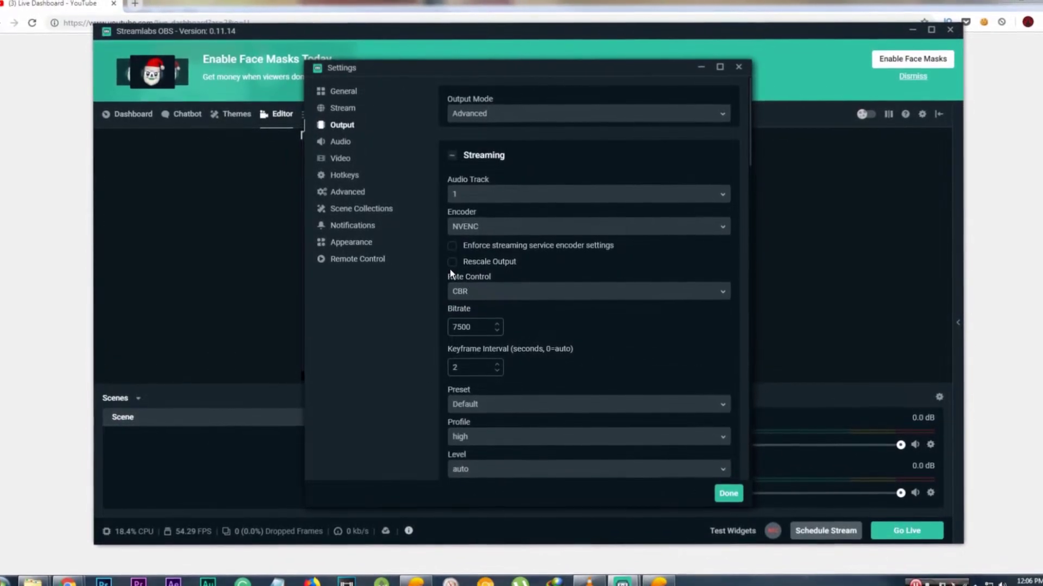
left_click(452, 259)
left_click(450, 262)
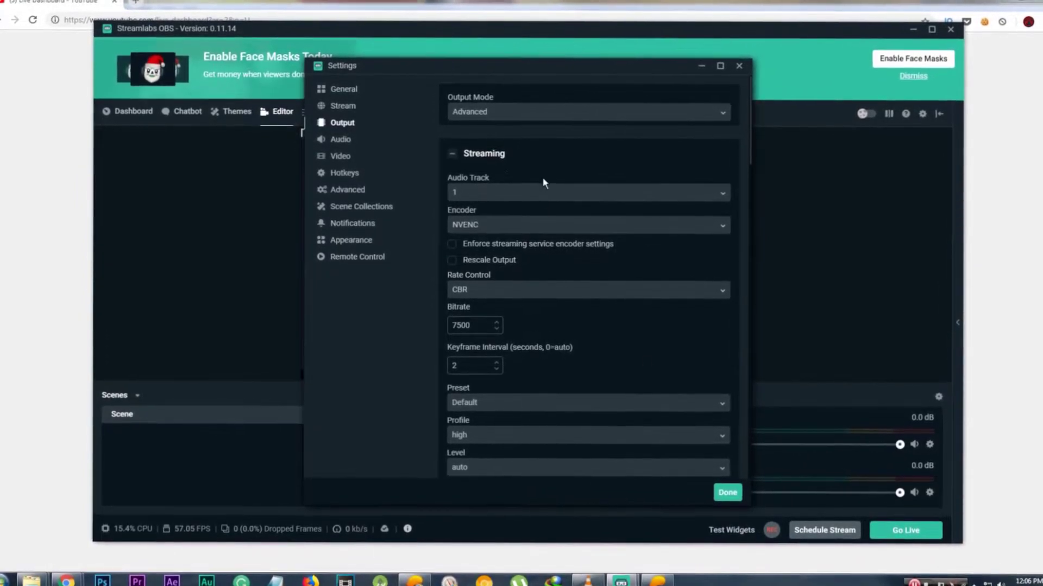
left_click(494, 120)
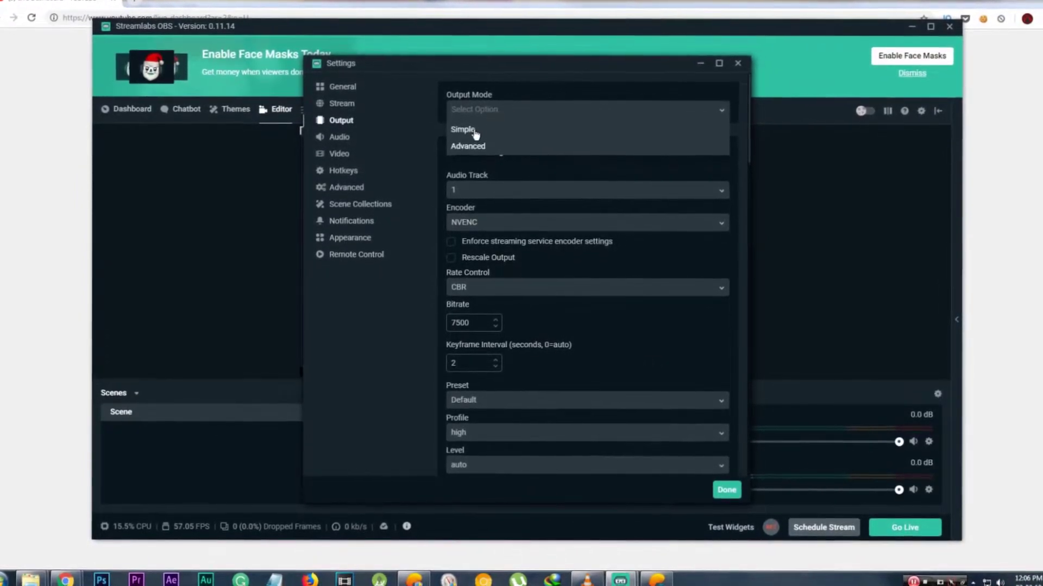
left_click(476, 132)
Step: Enable Advanced Encoder Settings and choose the High Performance encoder preset
left_click(451, 285)
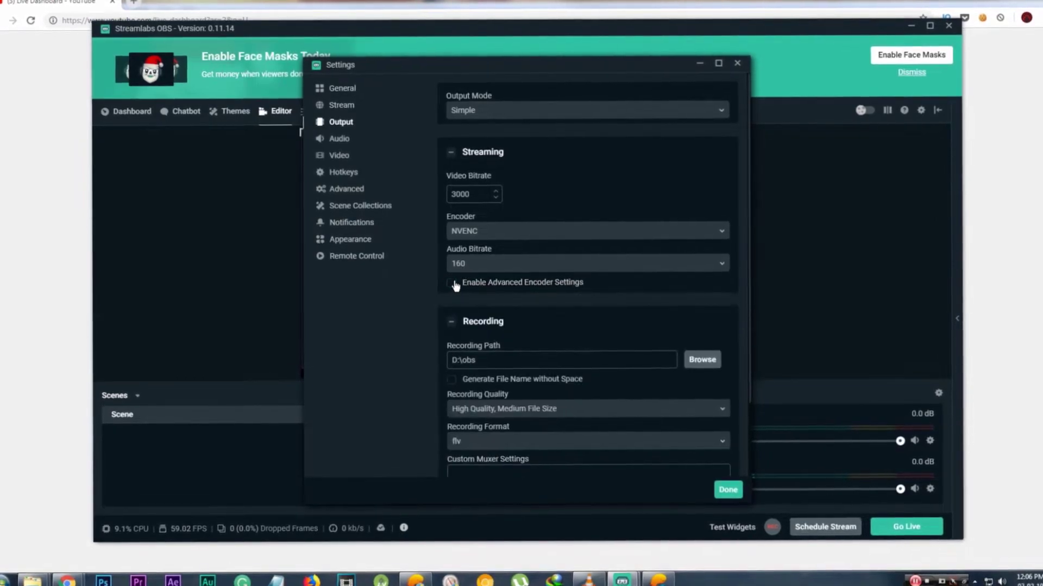
left_click(451, 284)
left_click(474, 288)
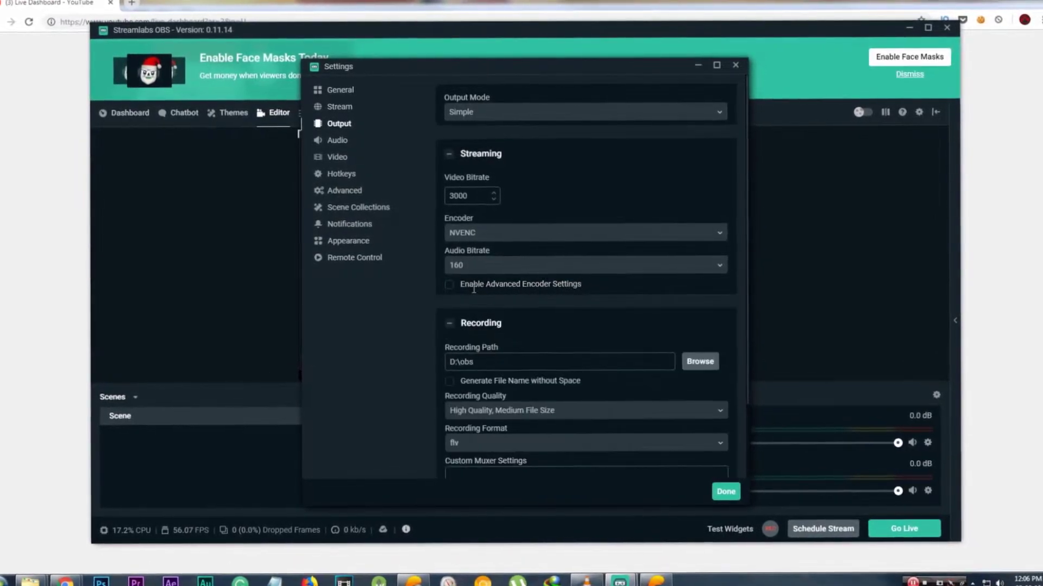
left_click(470, 288)
left_click(496, 331)
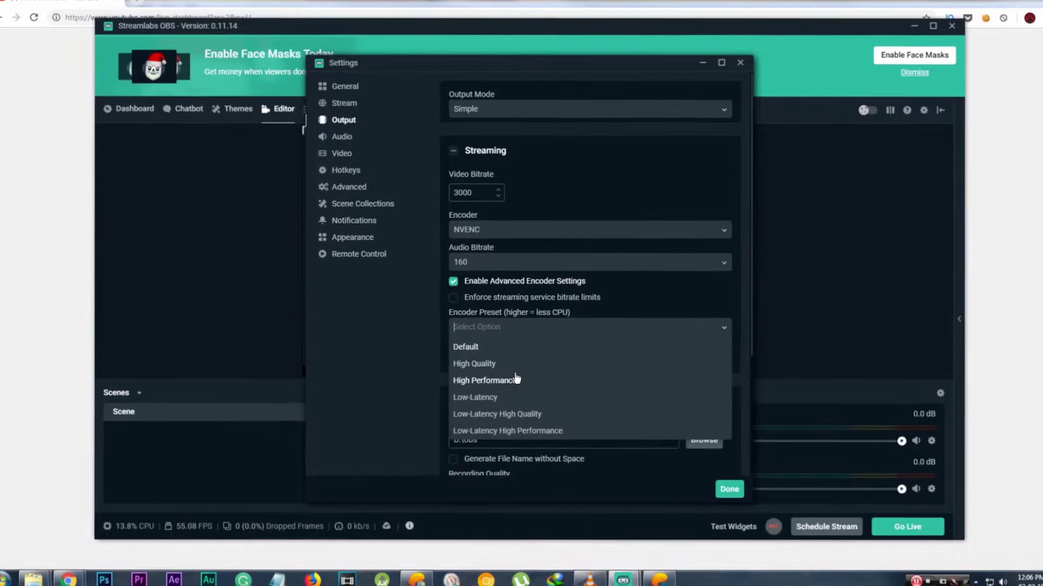
left_click(509, 382)
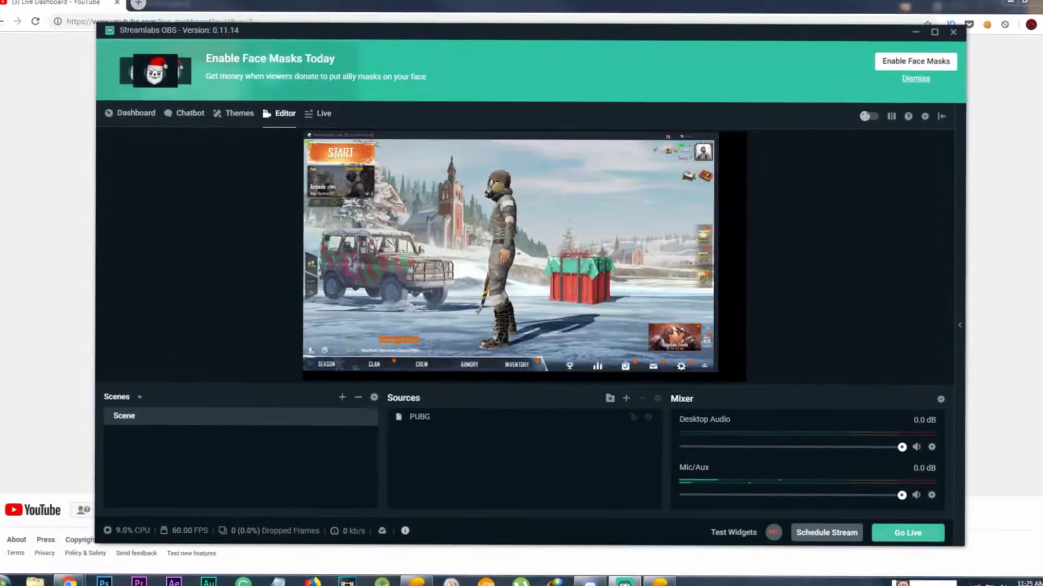
Step: Go live after confirming the stream info, then watch YouTube's live preview fullscreen
left_click(907, 533)
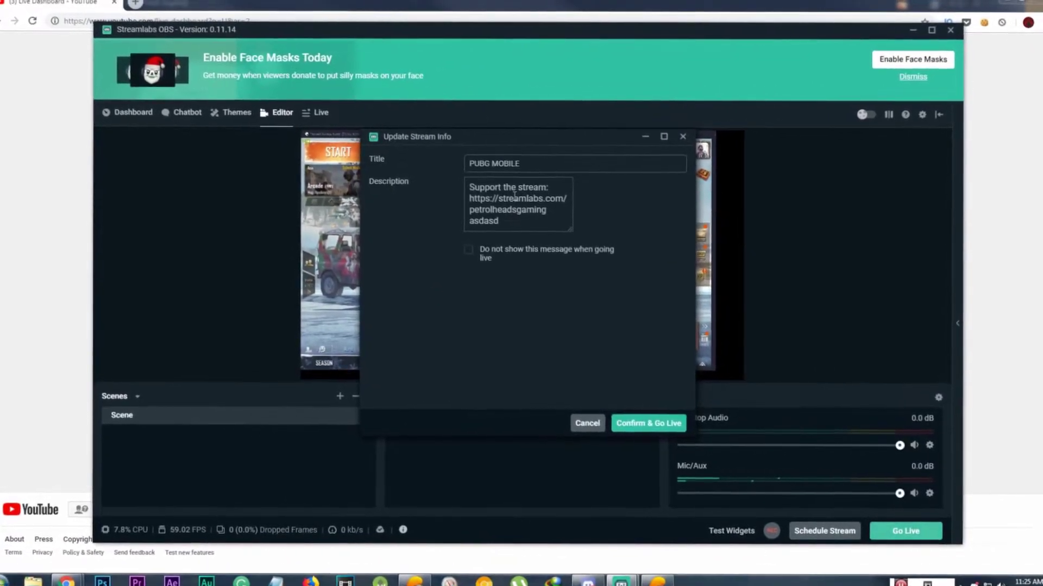
left_click(660, 427)
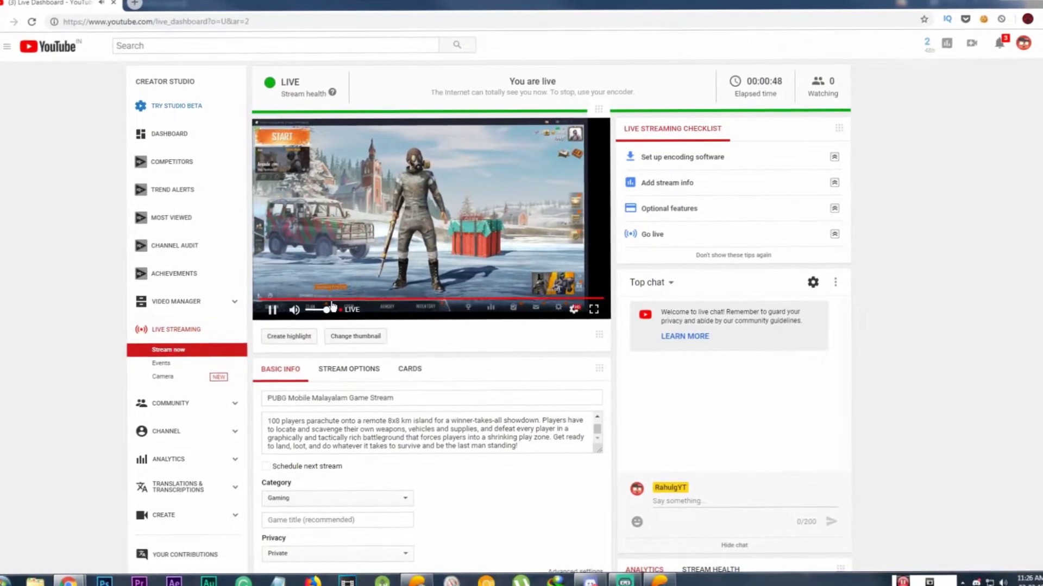
left_click(594, 310)
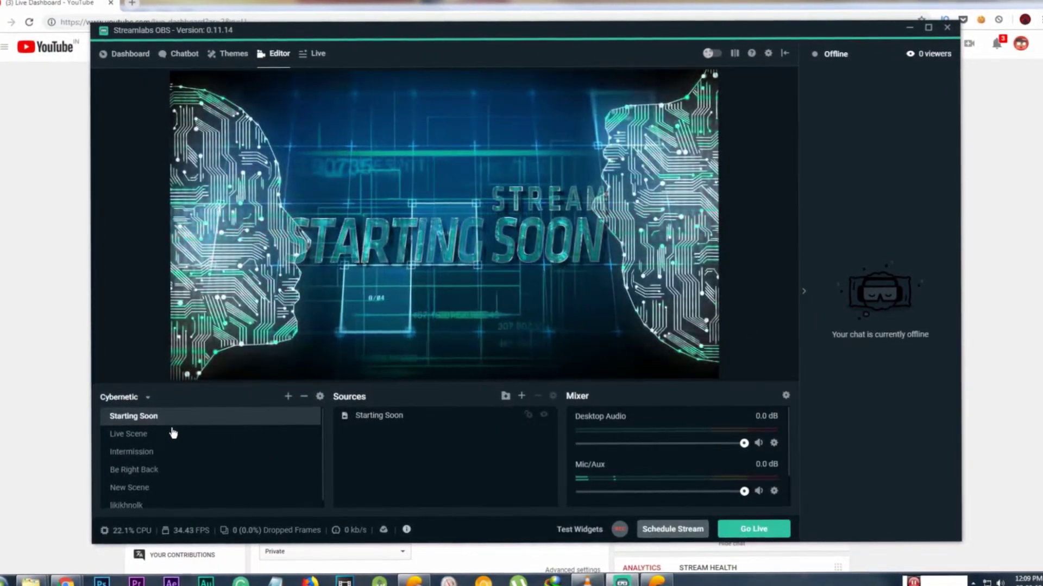
Step: Preview the Live Scene and Intermission scenes of the current collection
left_click(172, 434)
left_click(195, 451)
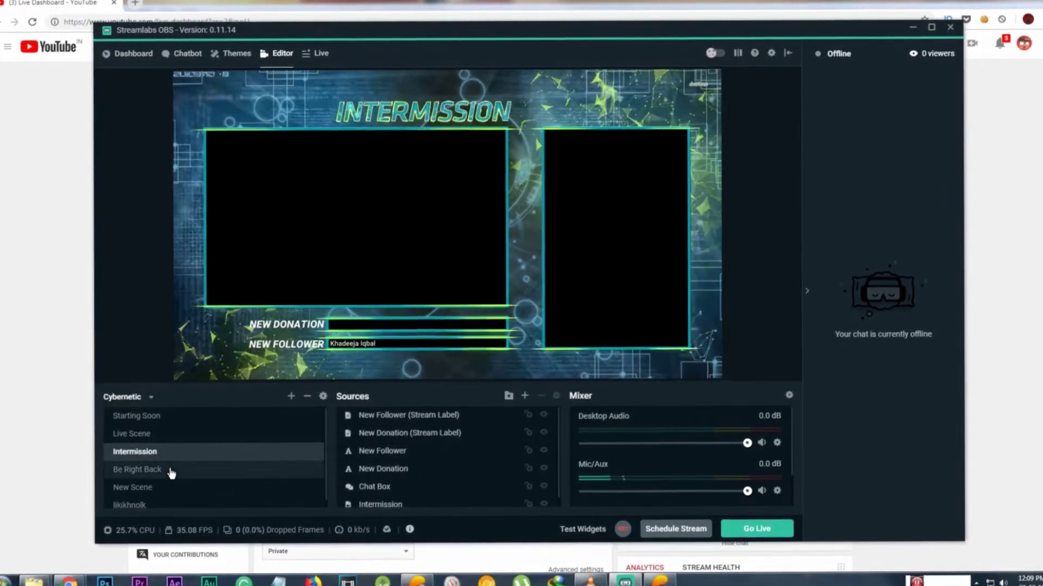
left_click(172, 433)
Step: Install the PUBG Premium overlay theme as a new scene collection
left_click(127, 397)
left_click(244, 60)
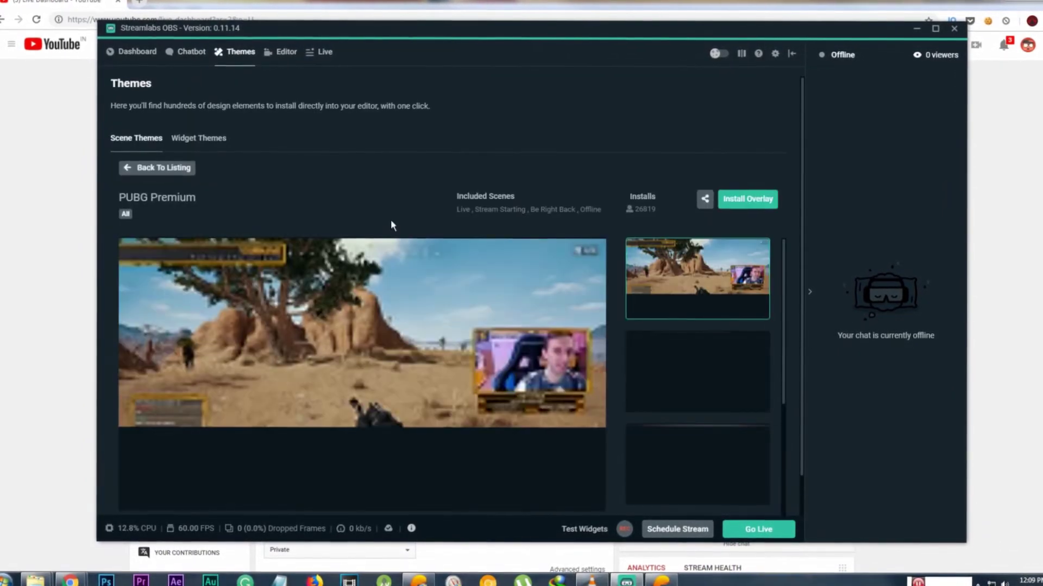
left_click(733, 205)
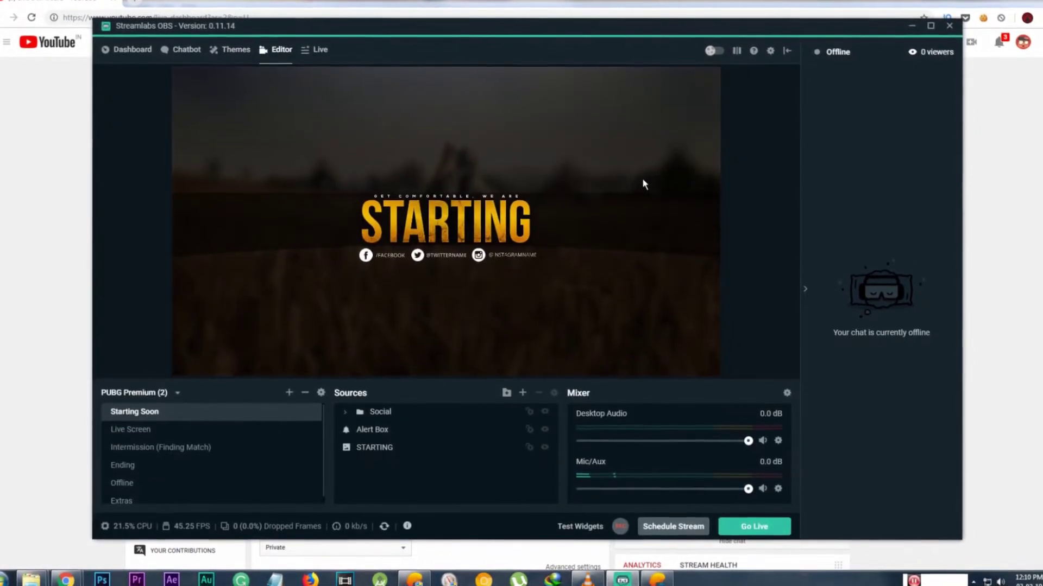
Step: Preview the Live Screen, Intermission and Ending scenes, then select the Background Example source
left_click(211, 436)
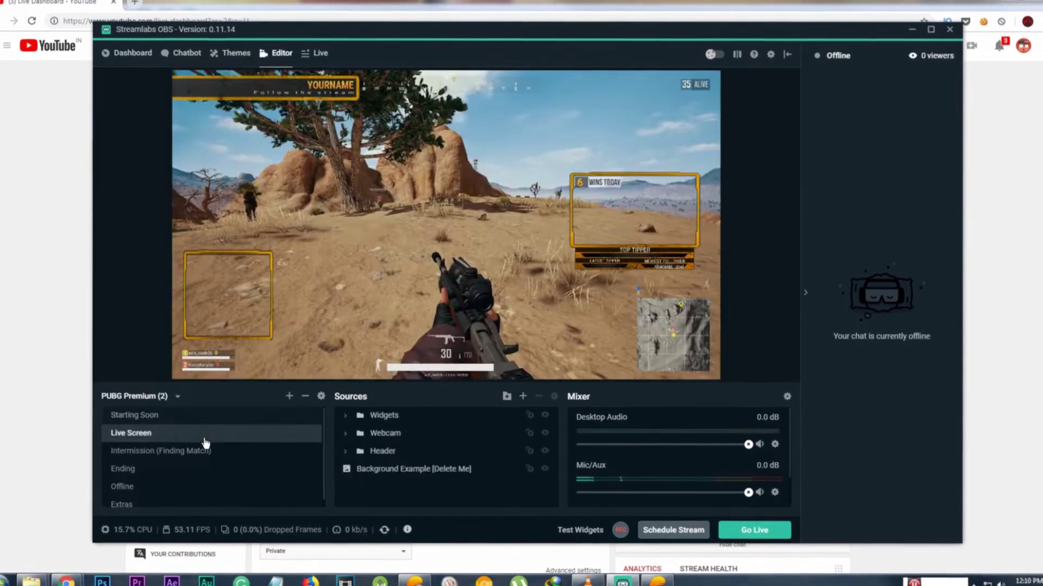
left_click(210, 431)
left_click(215, 449)
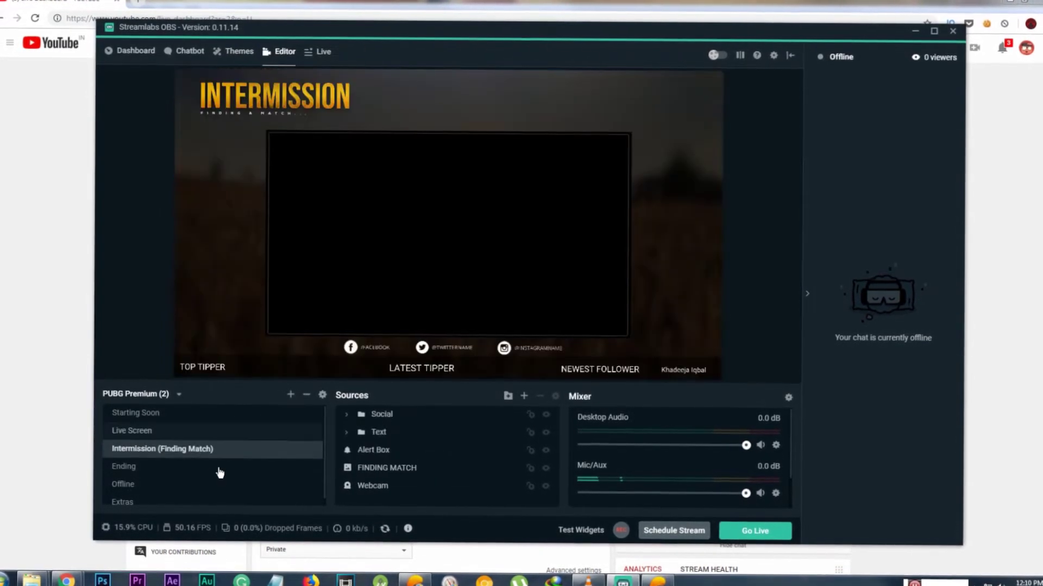
left_click(217, 467)
left_click(214, 432)
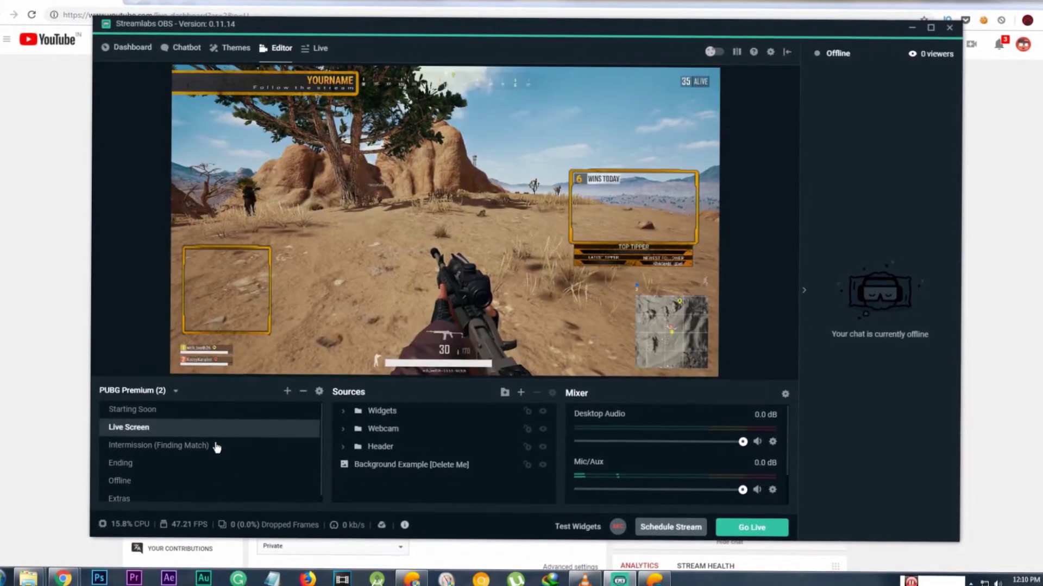
left_click(434, 467)
Step: Remove the Background Example source from the Live Screen scene
right_click(435, 470)
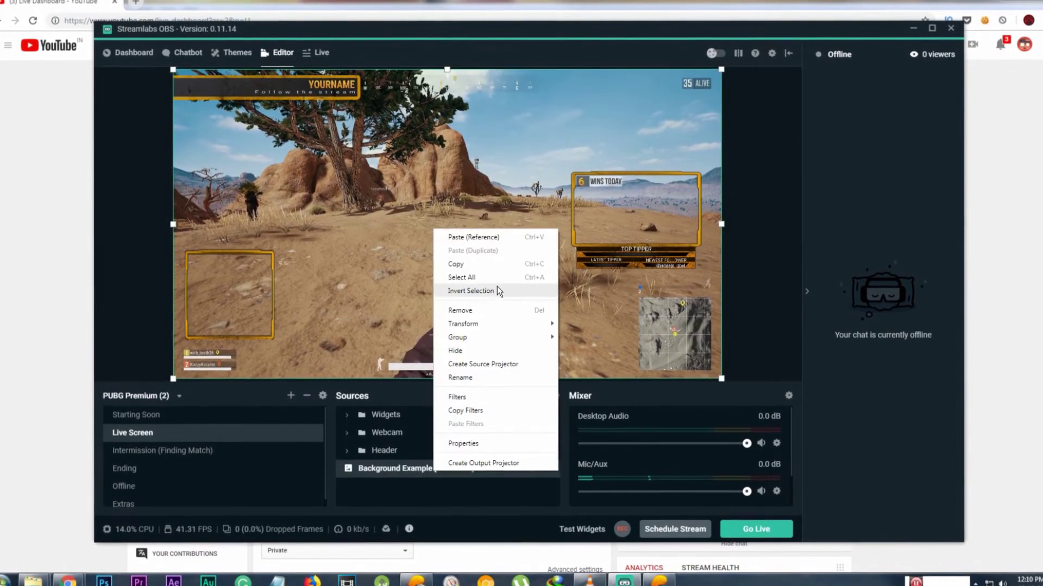
left_click(506, 309)
key("Return")
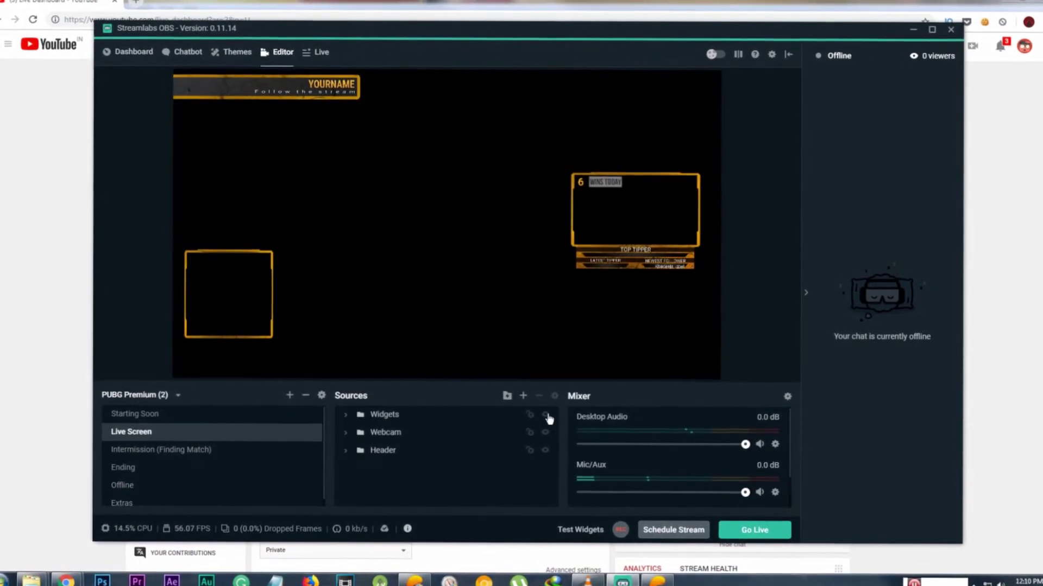
Step: Add a Window Capture of Tencent Gaming Buddy below the overlay sources, then switch to the game
left_click(524, 398)
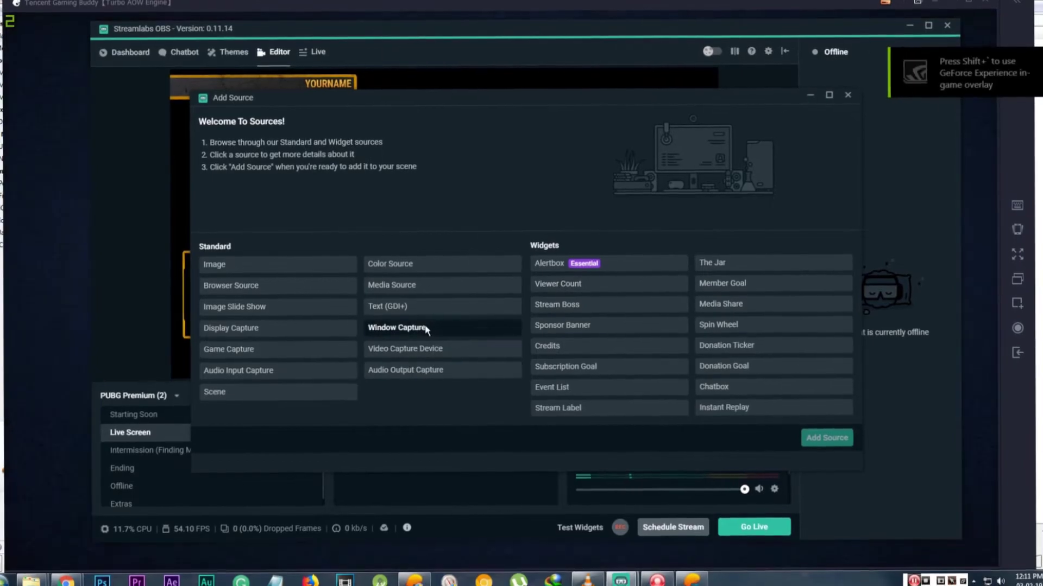
left_click(831, 437)
left_click(658, 232)
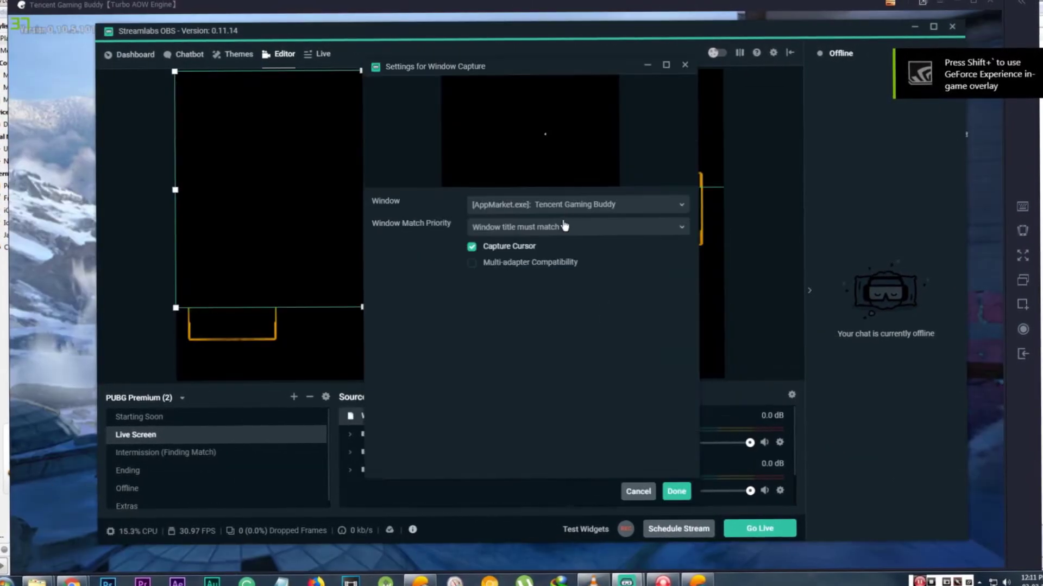
left_click(573, 204)
left_click(596, 274)
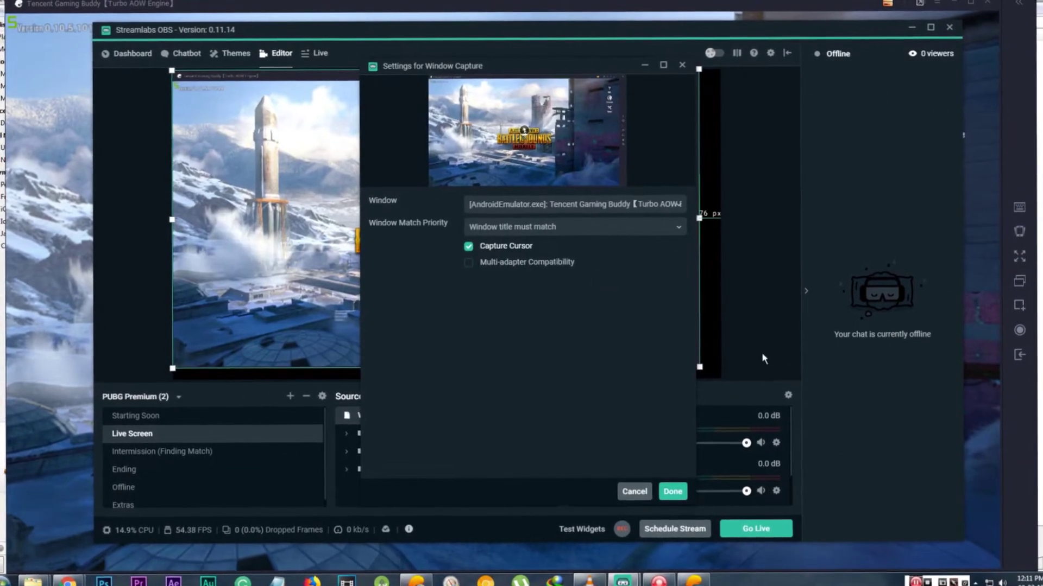
left_click(673, 494)
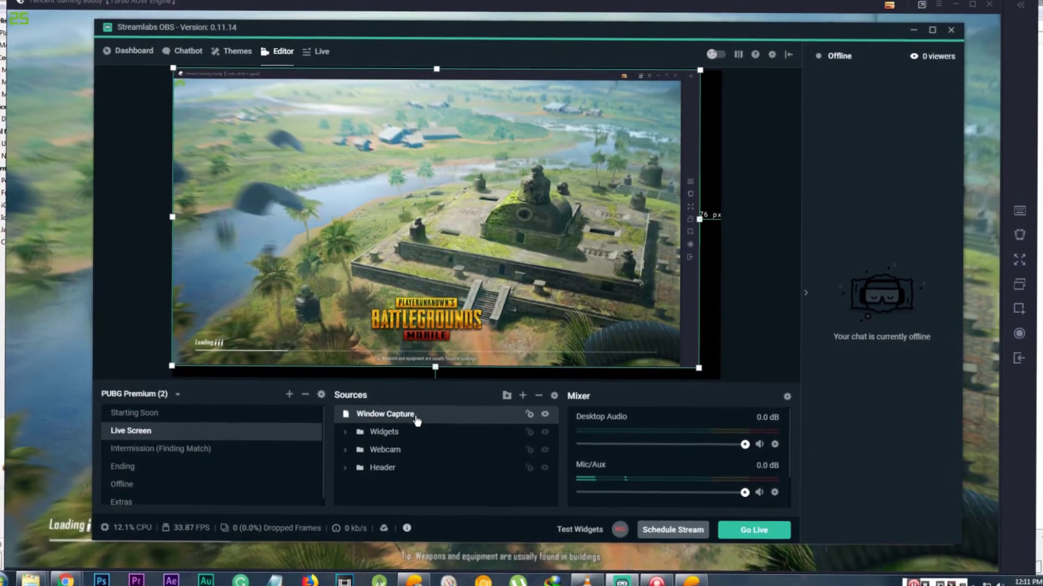
left_click_drag(385, 411, 386, 467)
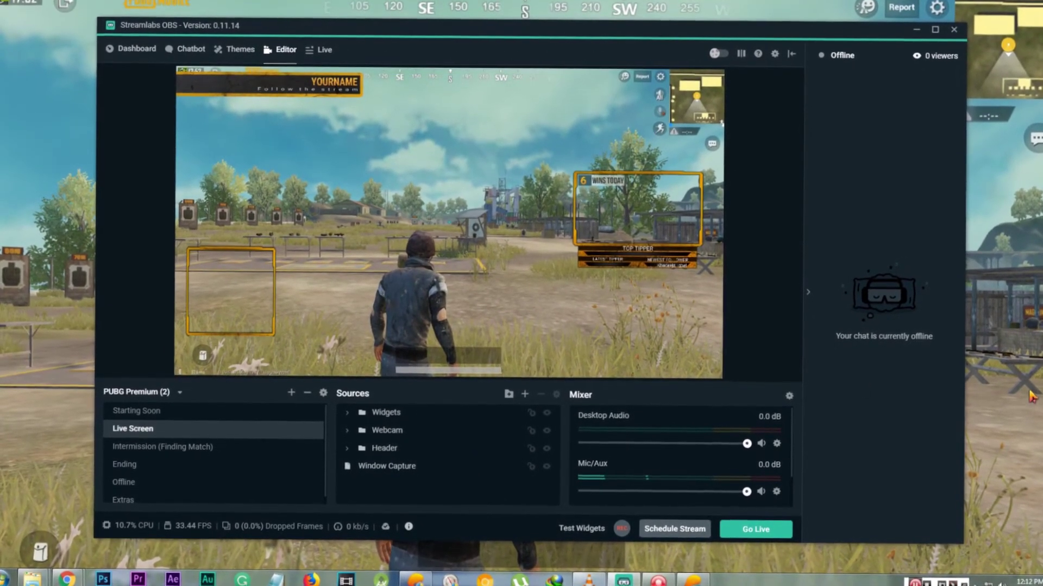
key("alt+Tab")
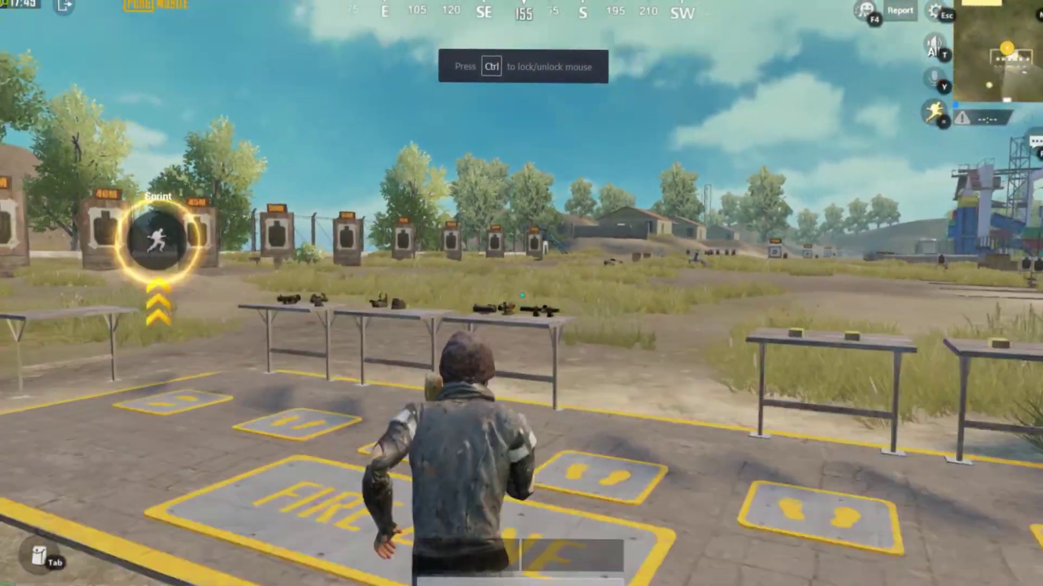